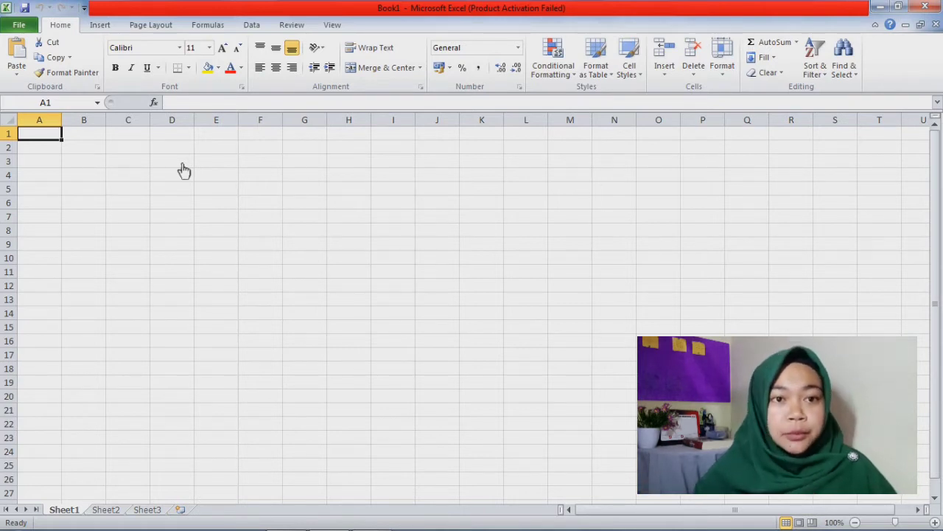
# Look through the Insert, Formulas, Review and View command sets, ending back on the Home commands
pyautogui.click(96, 149)
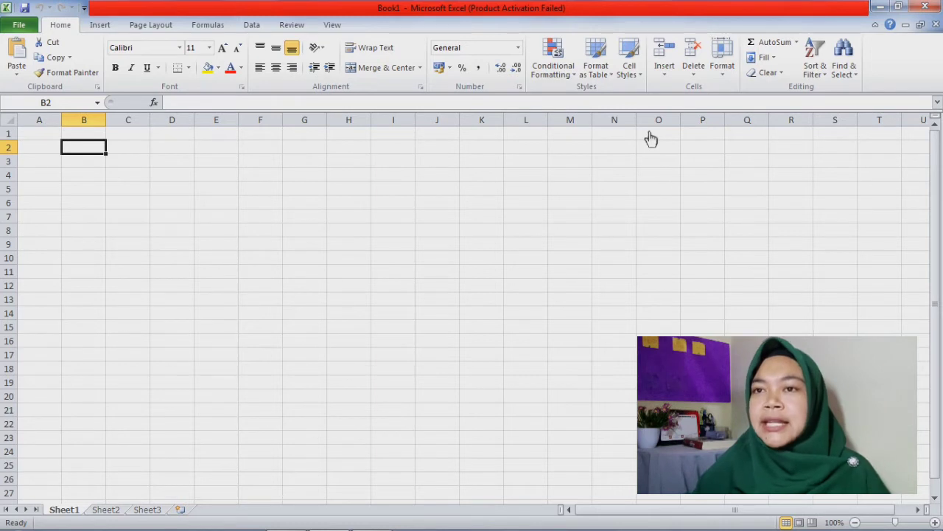
pyautogui.press('Down')
pyautogui.press('Down')
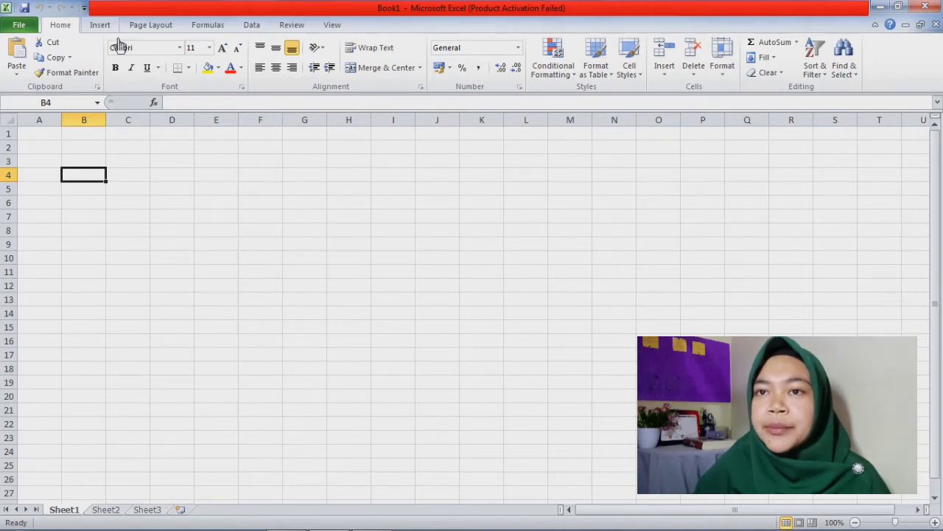
pyautogui.click(100, 24)
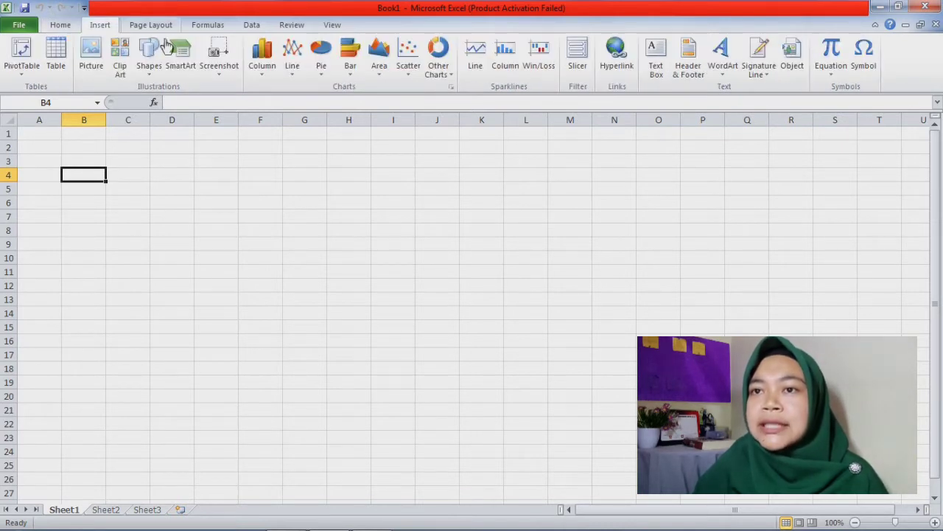
pyautogui.scroll(-2, 241, 42)
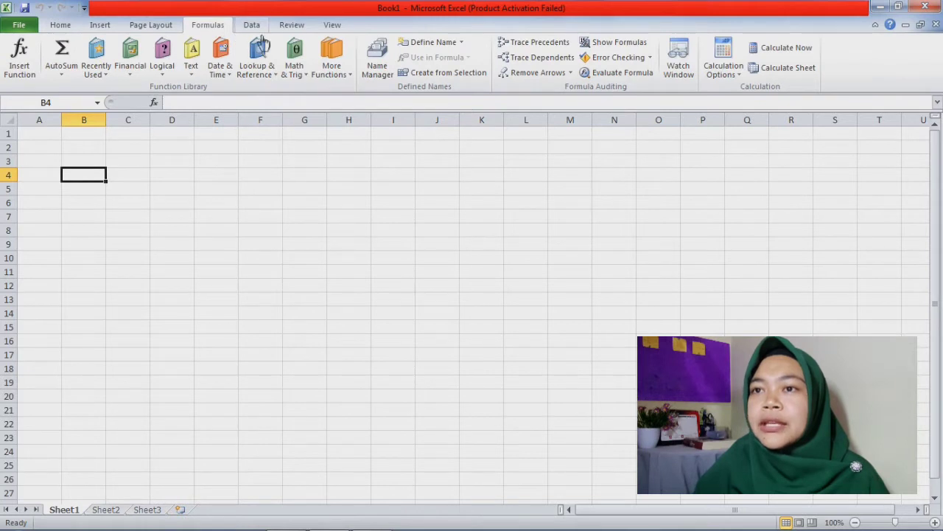
pyautogui.scroll(-2, 263, 43)
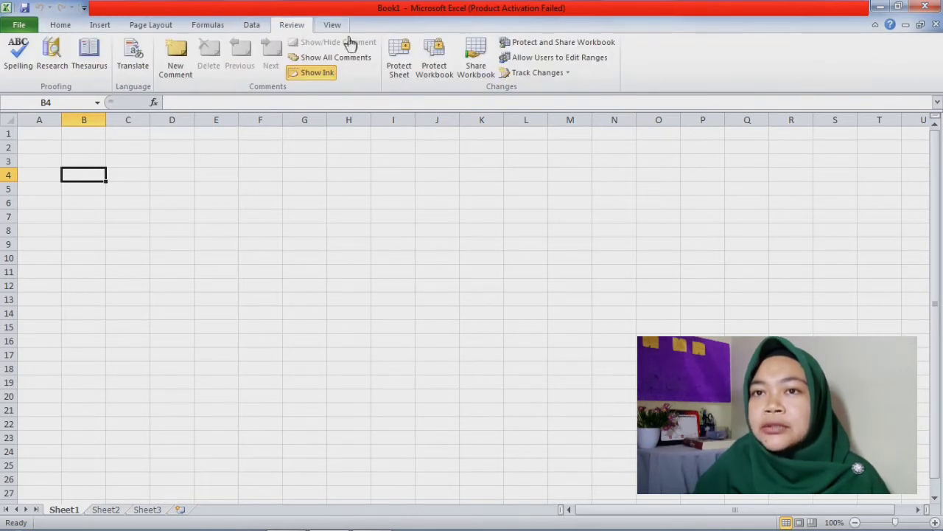
pyautogui.scroll(-1, 354, 44)
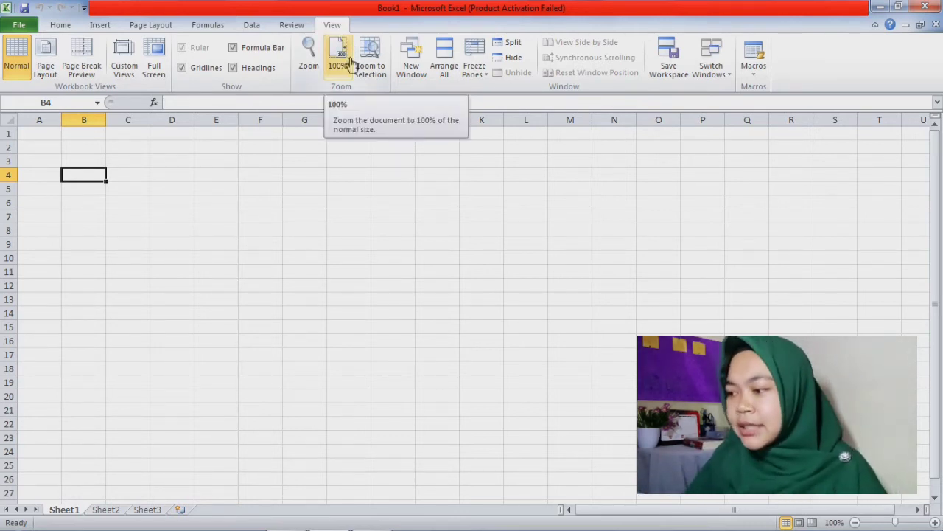
pyautogui.click(66, 26)
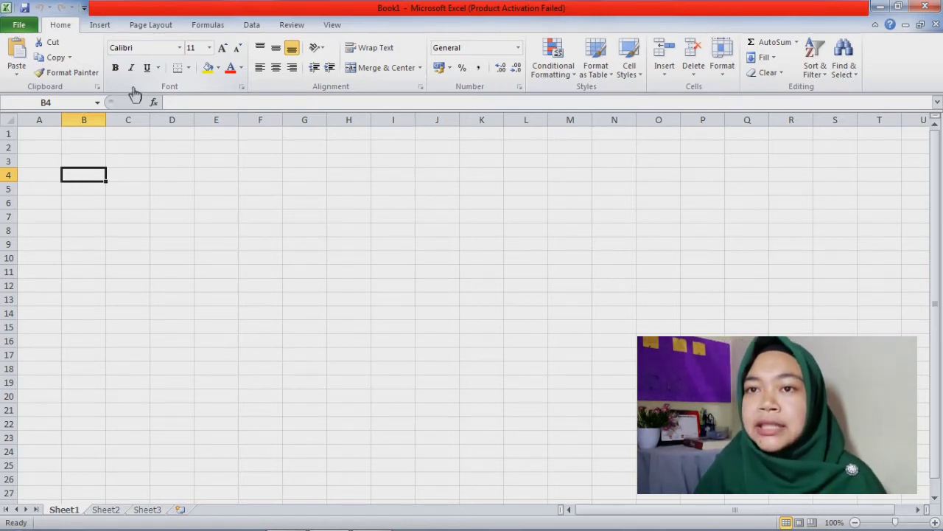
pyautogui.hotkey('ctrl', 'b')
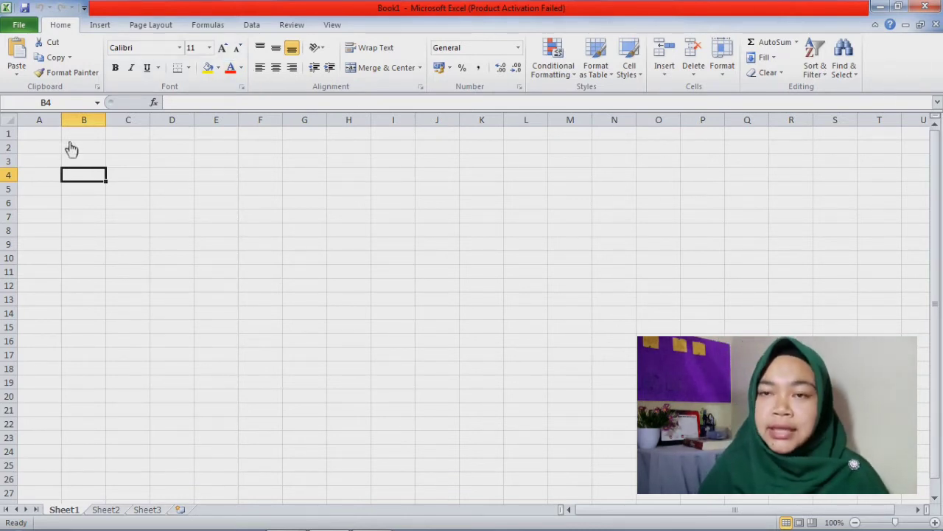
# Examine the columns beyond Z, highlight cells AA2 to AA12, and return to cell A1
pyautogui.hotkey('ctrl', 'Home')
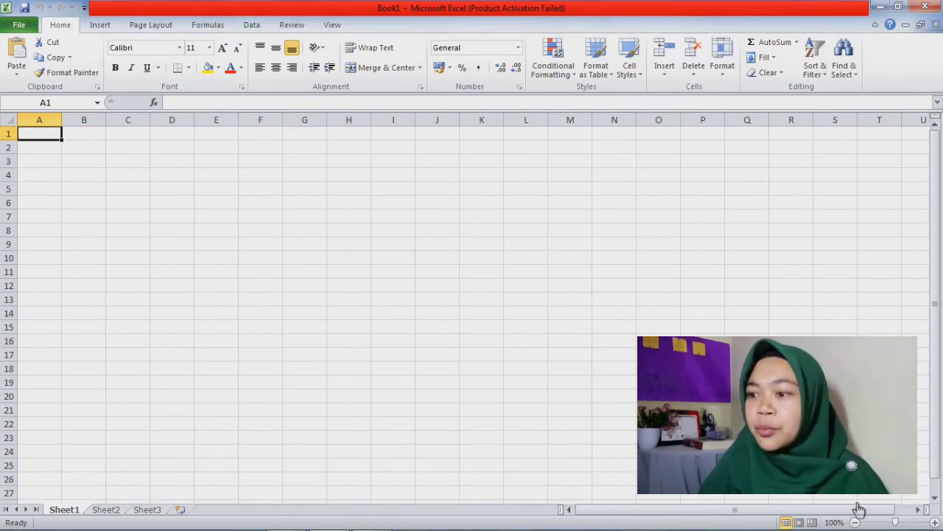
pyautogui.moveTo(863, 509); pyautogui.dragTo(936, 524)
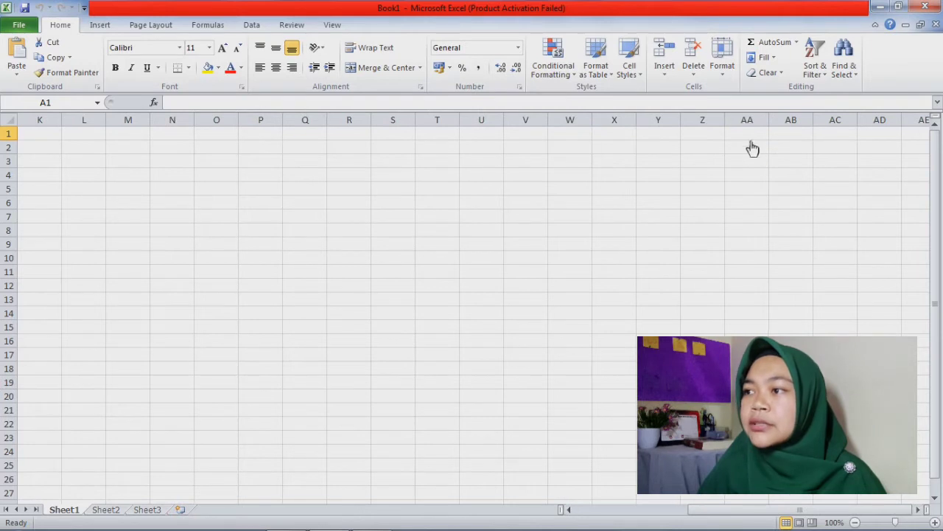
pyautogui.moveTo(752, 148); pyautogui.dragTo(752, 291)
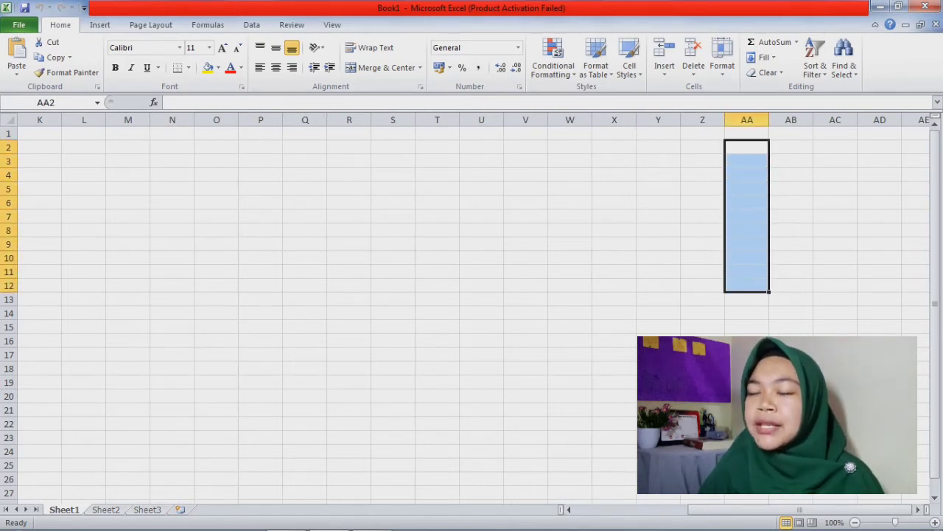
pyautogui.moveTo(809, 507); pyautogui.dragTo(594, 511)
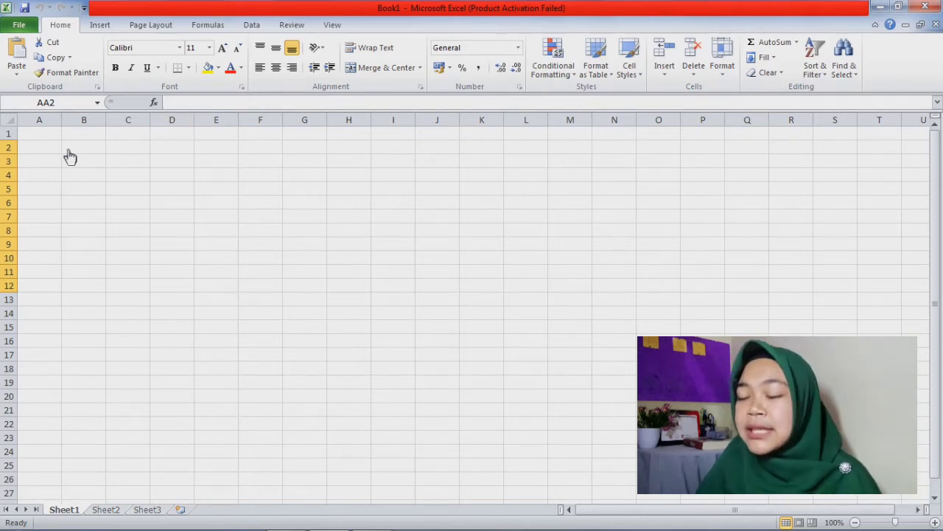
pyautogui.hotkey('ctrl', 'Home')
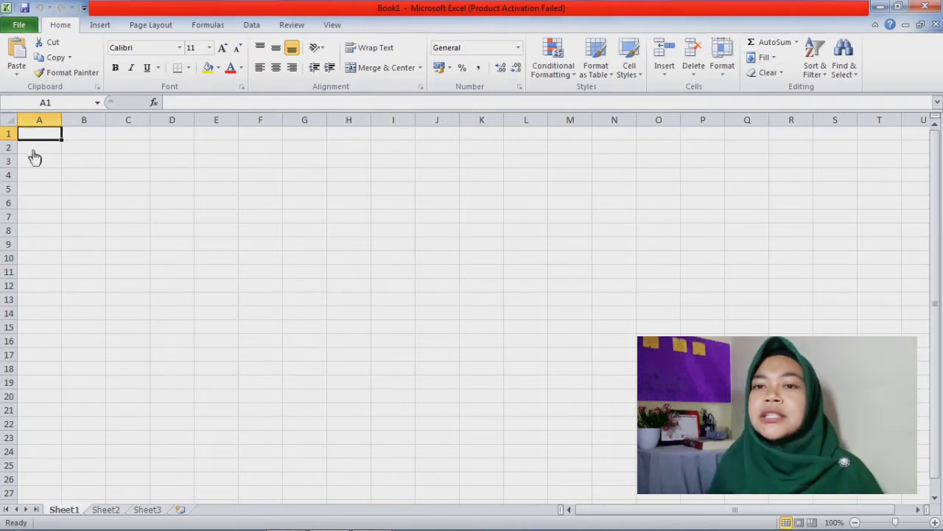
# Highlight columns A through K and the cell range A1:S15 to show the sheet's columns and rows, returning to cell A1
pyautogui.click(58, 163)
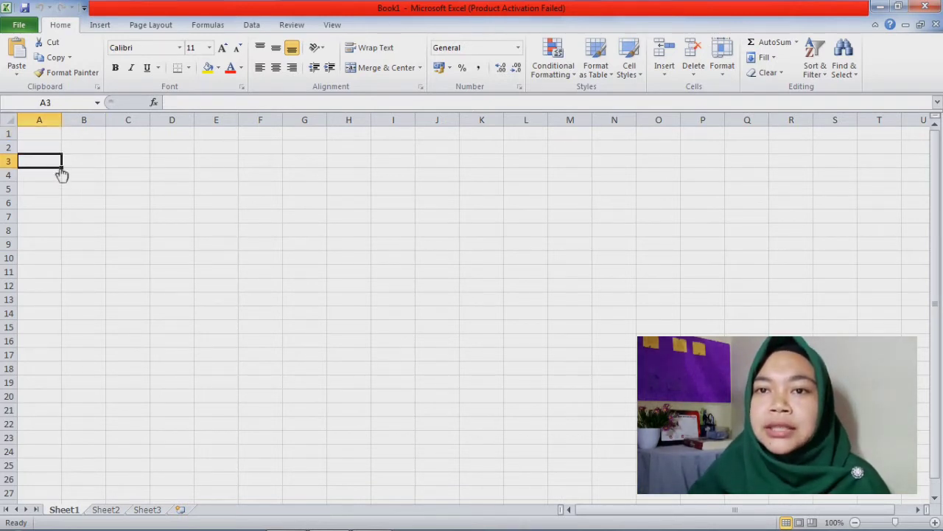
pyautogui.moveTo(53, 120); pyautogui.dragTo(491, 227)
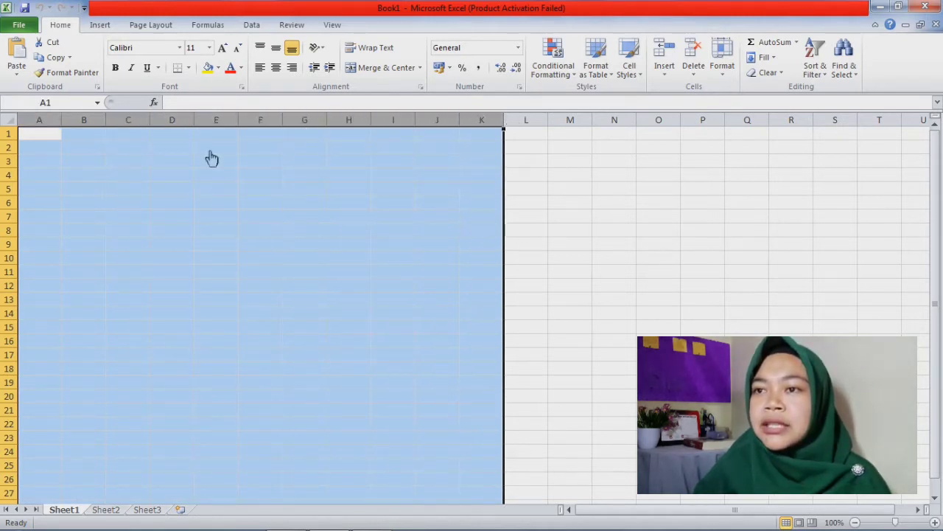
pyautogui.moveTo(59, 135); pyautogui.dragTo(66, 321)
pyautogui.click(184, 275)
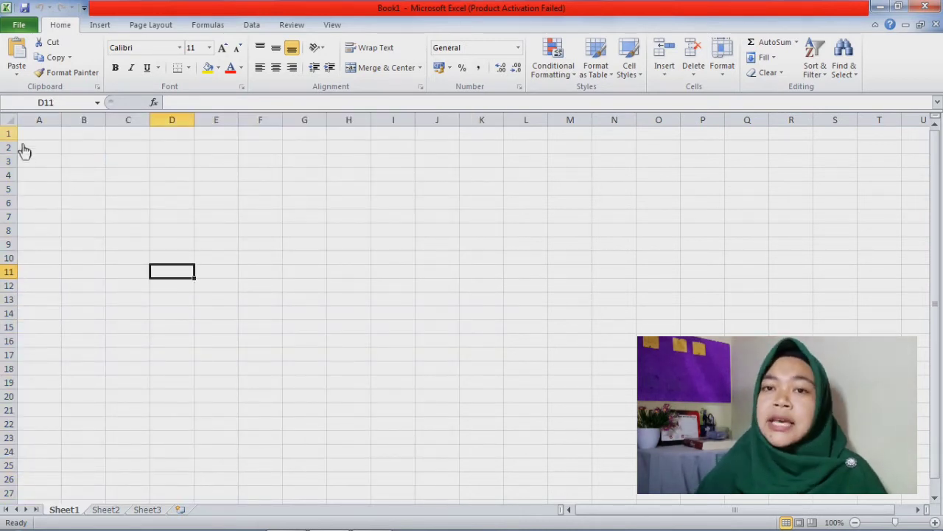
pyautogui.moveTo(29, 137); pyautogui.dragTo(847, 328)
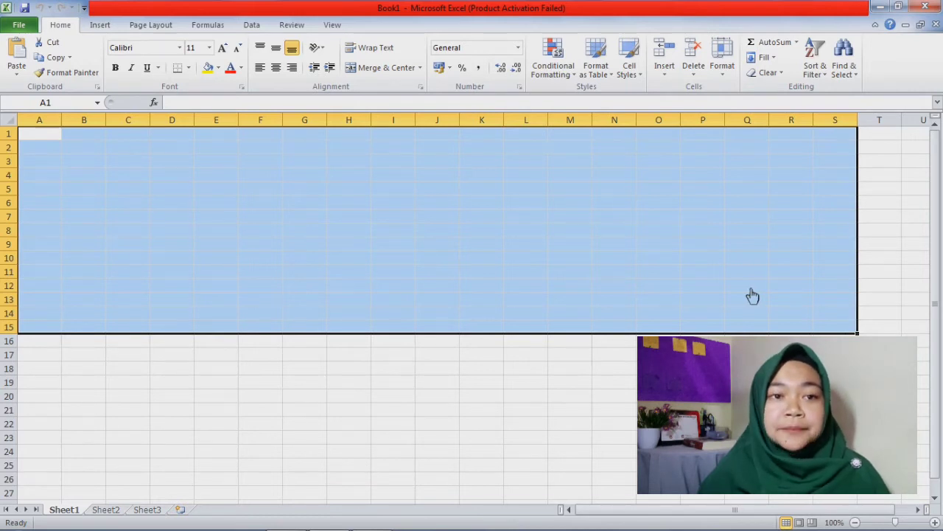
pyautogui.click(144, 166)
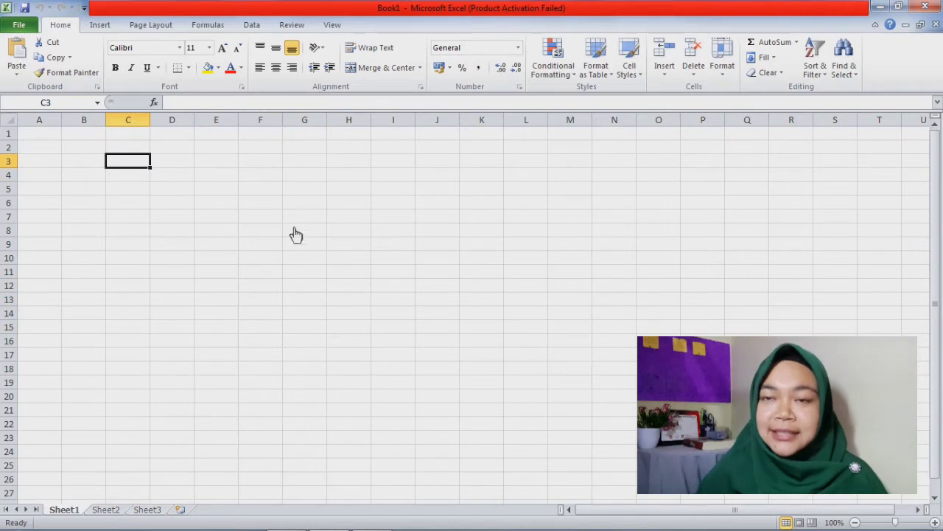
pyautogui.hotkey('ctrl', 'Home')
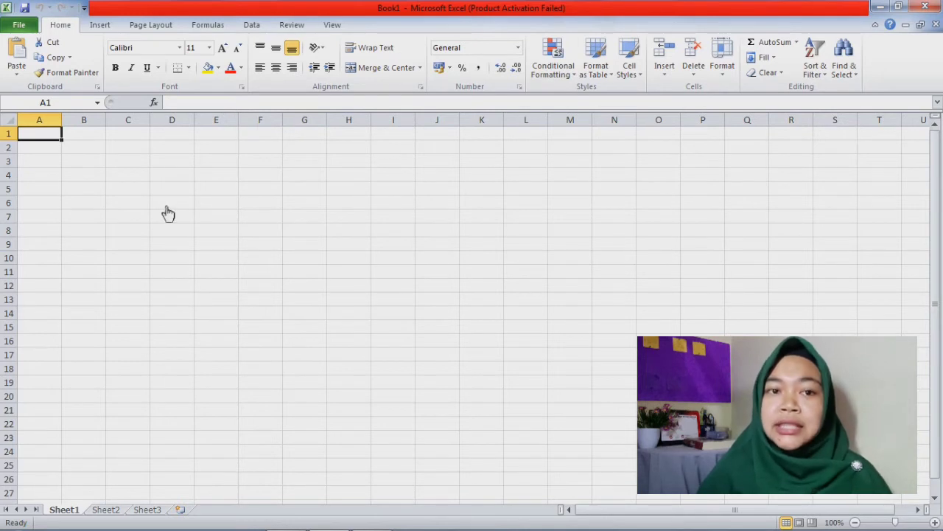
# Select the single cell C5 and the range A1:D5 to illustrate a cell and a range, ending on cell C8
pyautogui.click(147, 193)
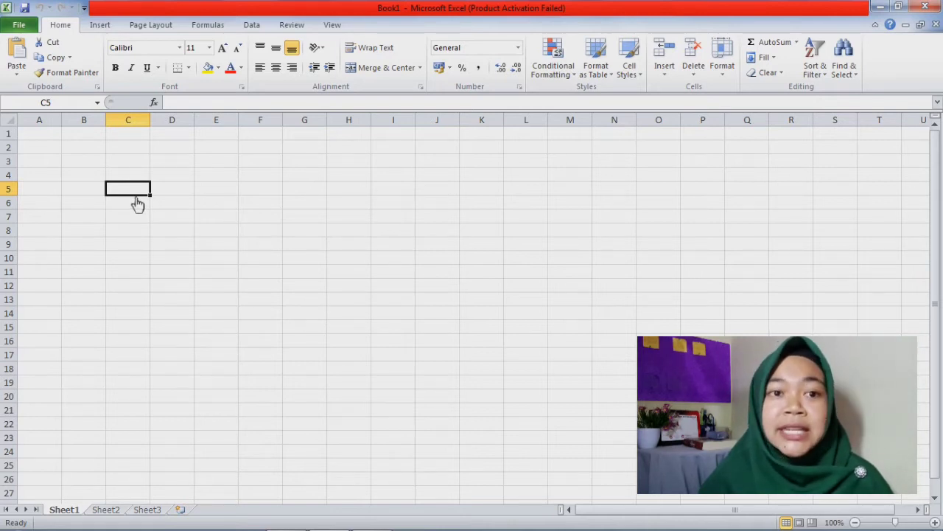
pyautogui.hotkey('ctrl', 'Home')
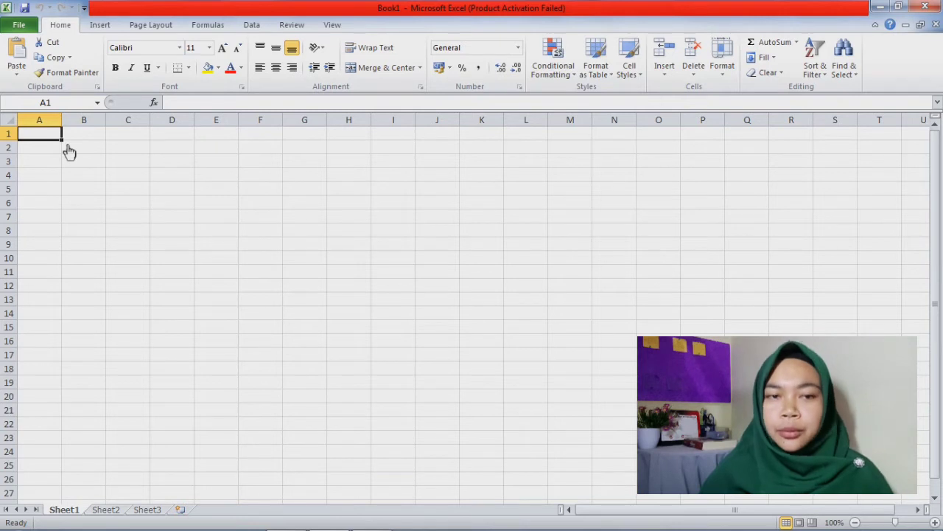
pyautogui.moveTo(76, 152); pyautogui.dragTo(196, 201)
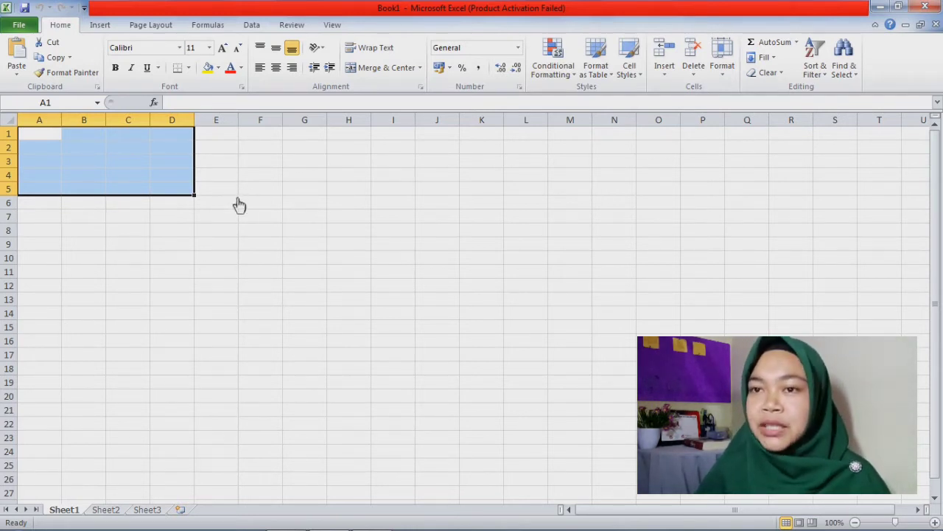
pyautogui.click(167, 235)
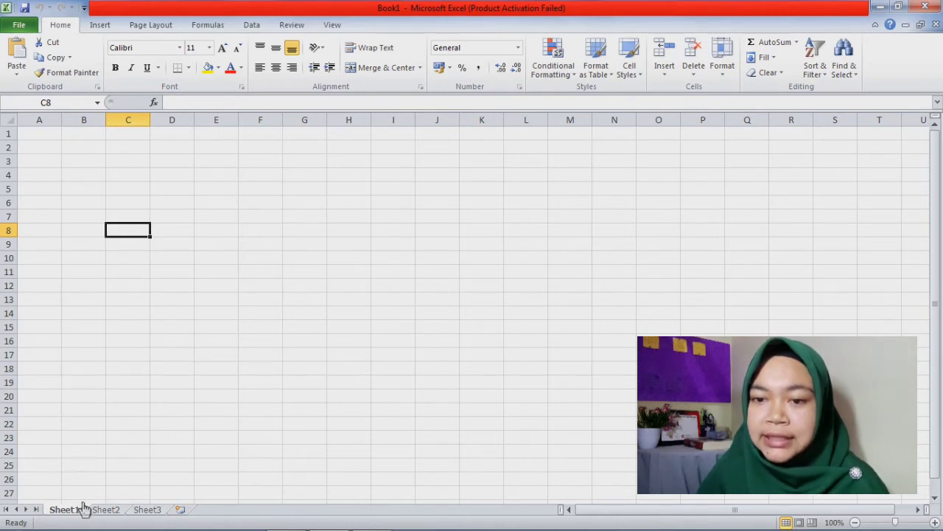
# View Sheet2 and Sheet3, and add a new worksheet after them
pyautogui.click(118, 513)
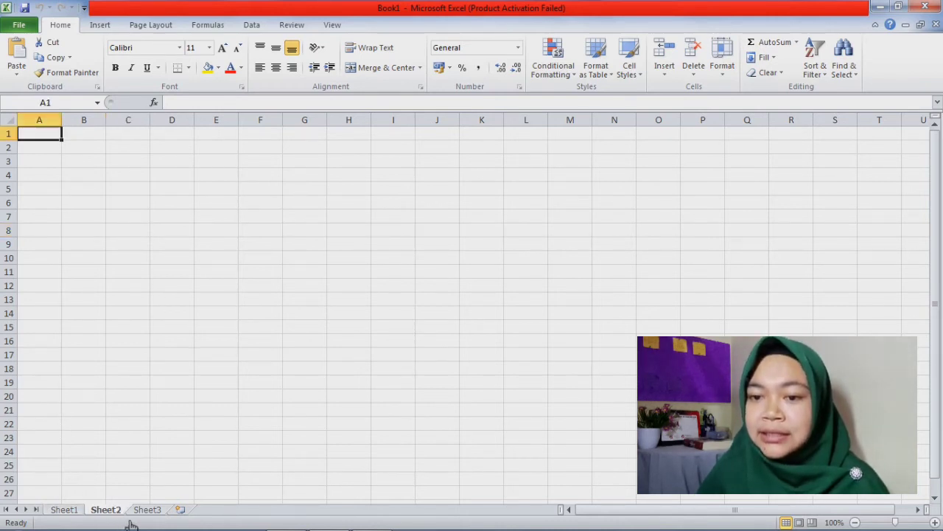
pyautogui.click(153, 513)
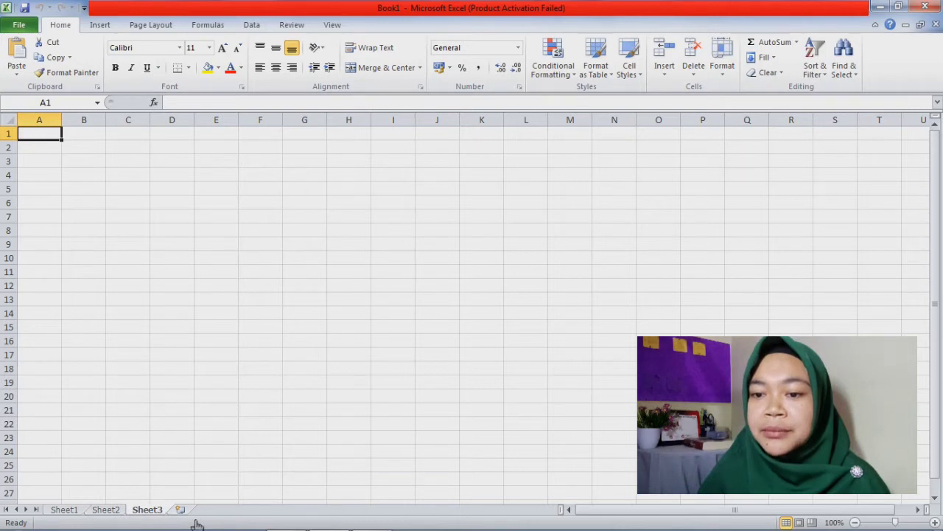
pyautogui.click(180, 510)
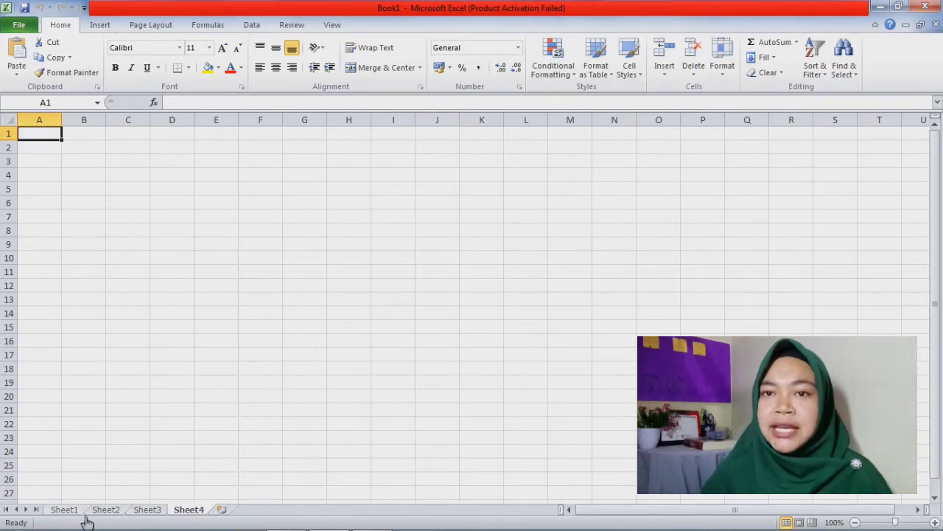
# Rename the worksheet Sheet1 as "bagian 1"
pyautogui.click(65, 510)
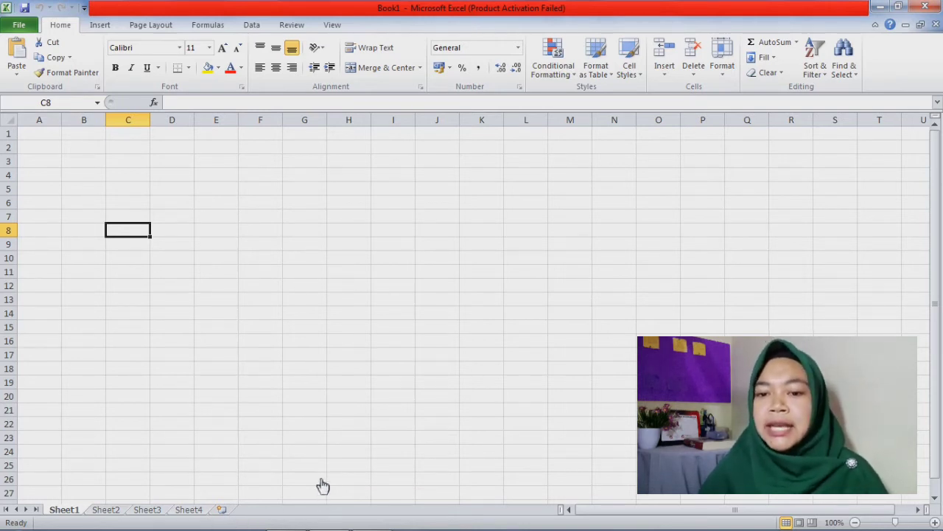
pyautogui.rightClick(70, 510)
pyautogui.click(146, 391)
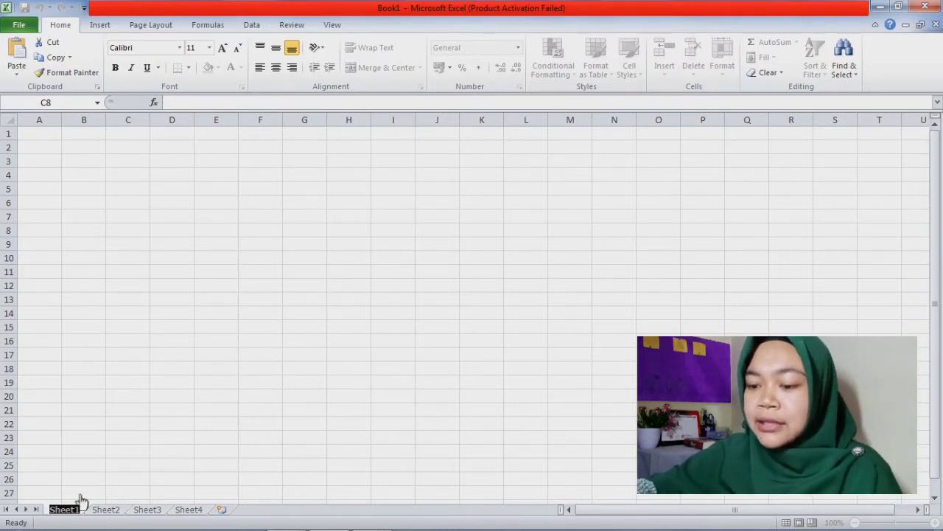
pyautogui.write('bag')
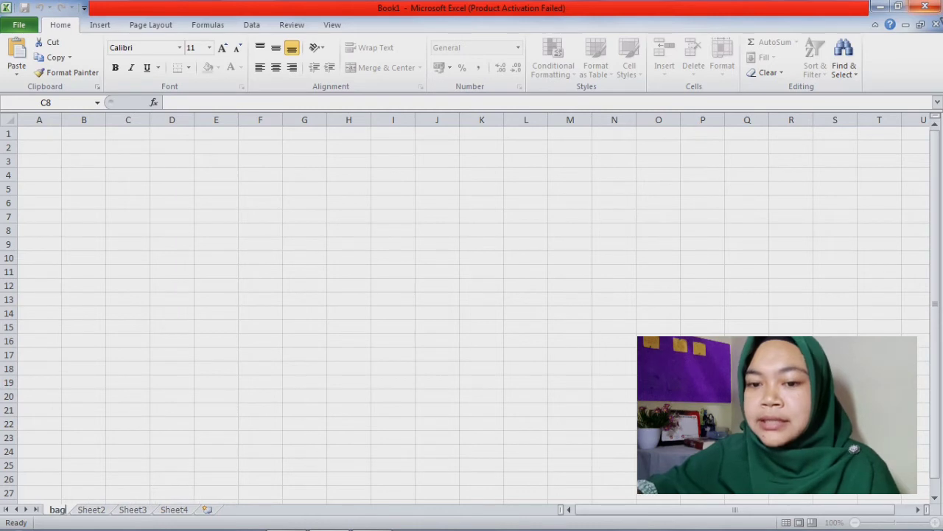
pyautogui.write('ian 1')
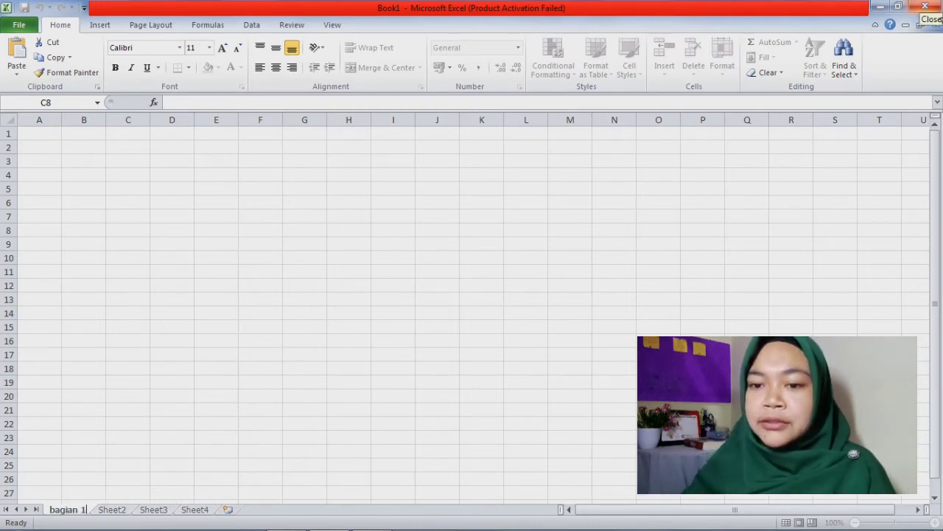
pyautogui.press('Return')
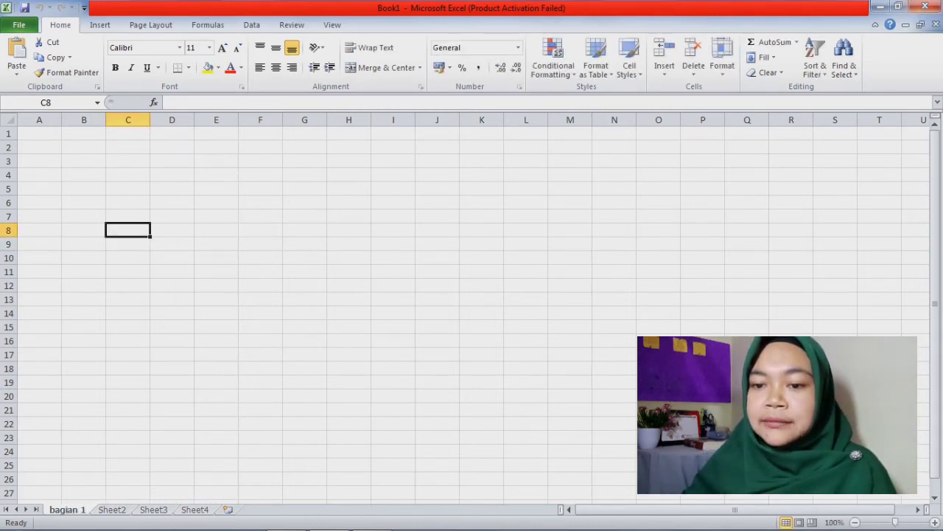
# Rename the worksheet Sheet2 as "bagian 2"
pyautogui.doubleClick(114, 510)
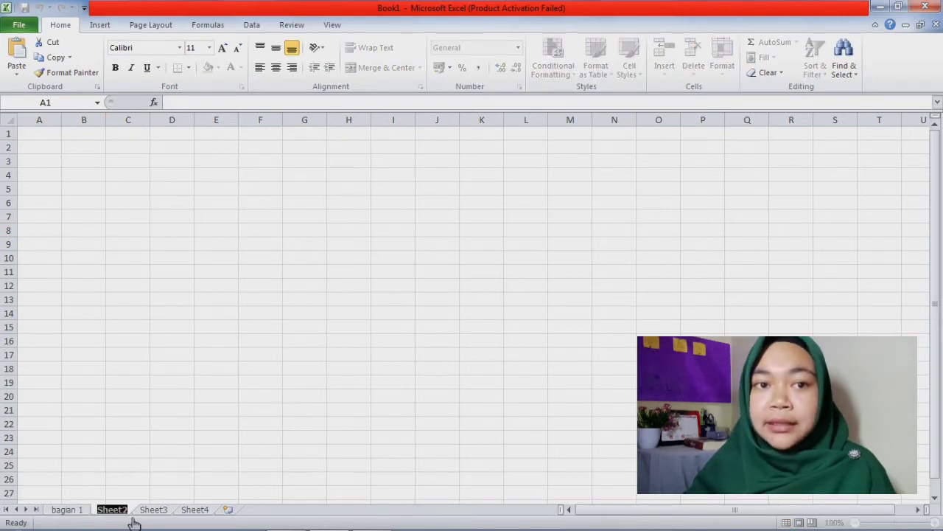
pyautogui.write('bagian')
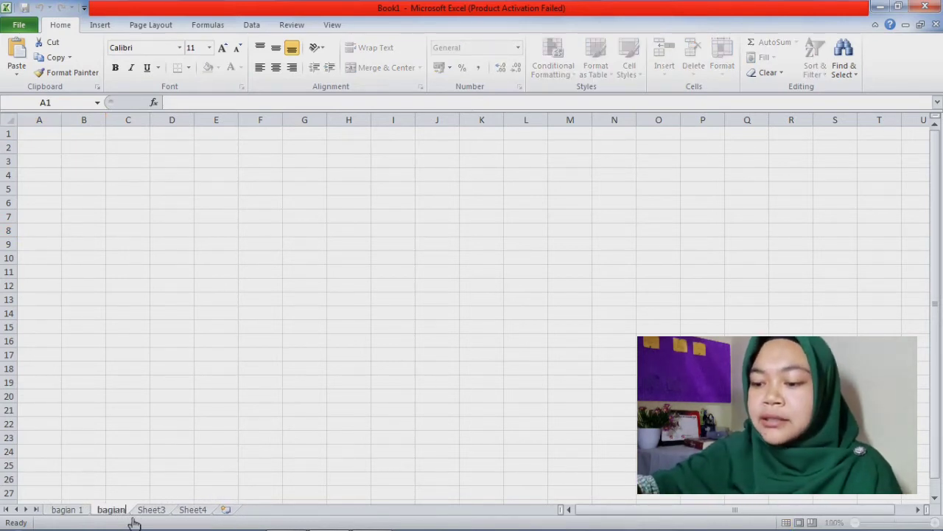
pyautogui.write(' 2')
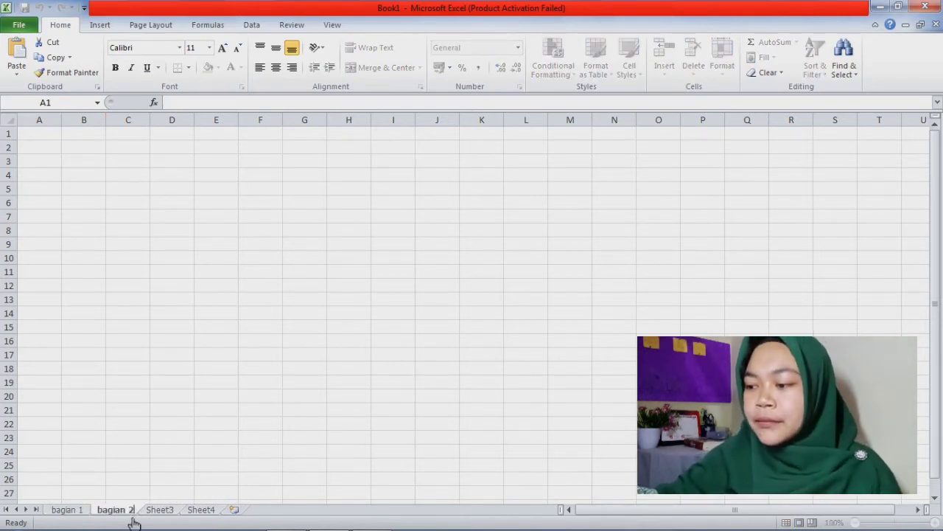
pyautogui.press('Return')
pyautogui.click(413, 274)
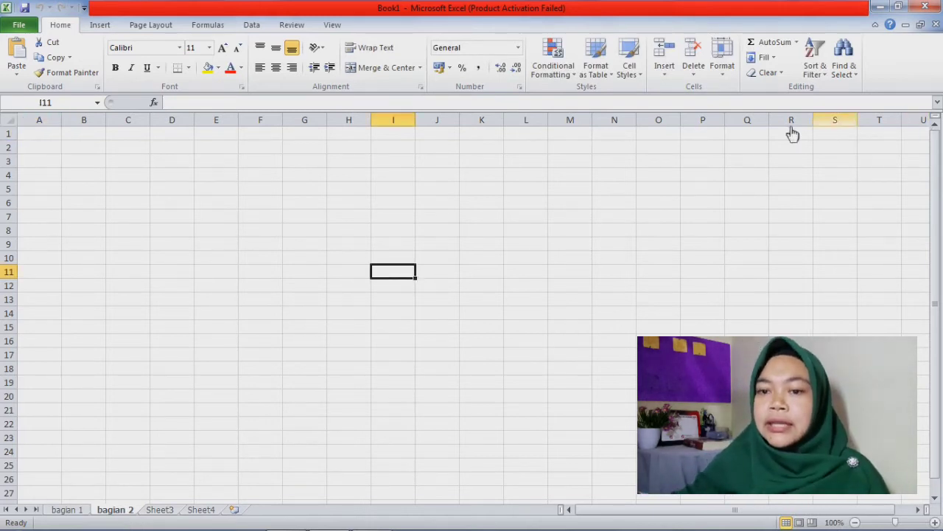
# Switch back and forth between the worksheets "bagian 1" and "bagian 2", ending on "bagian 2"
pyautogui.click(74, 510)
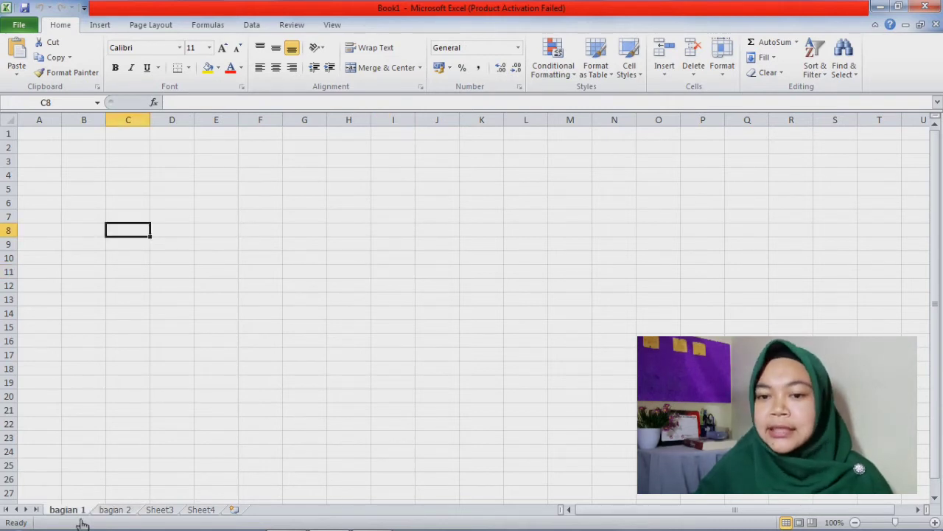
pyautogui.click(118, 510)
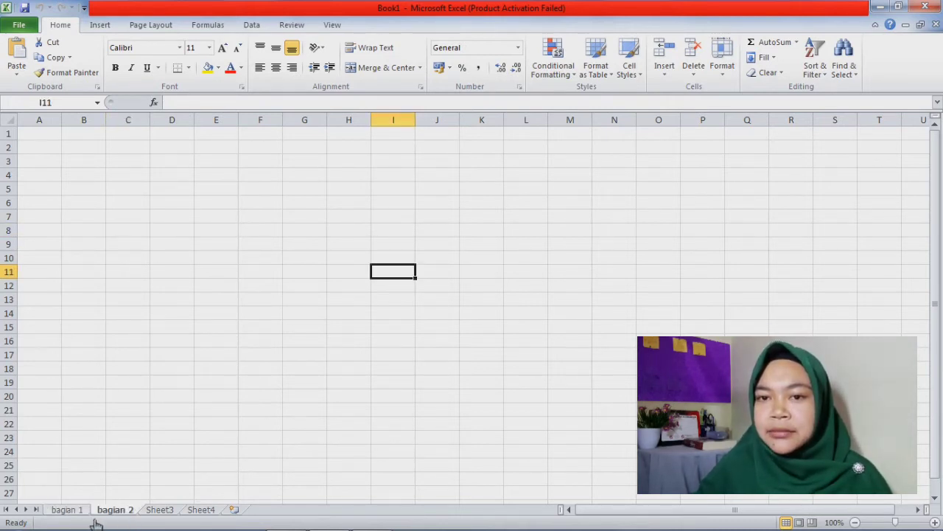
pyautogui.click(83, 510)
pyautogui.click(117, 510)
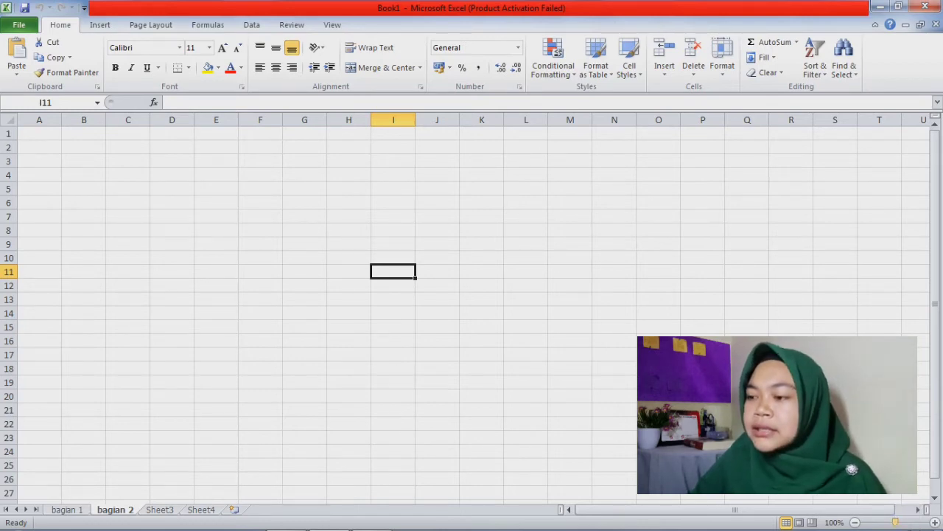
# Zoom the worksheet "bagian 2" out to 51% and back to 100%, and select cell Q19
pyautogui.moveTo(895, 522); pyautogui.dragTo(879, 522)
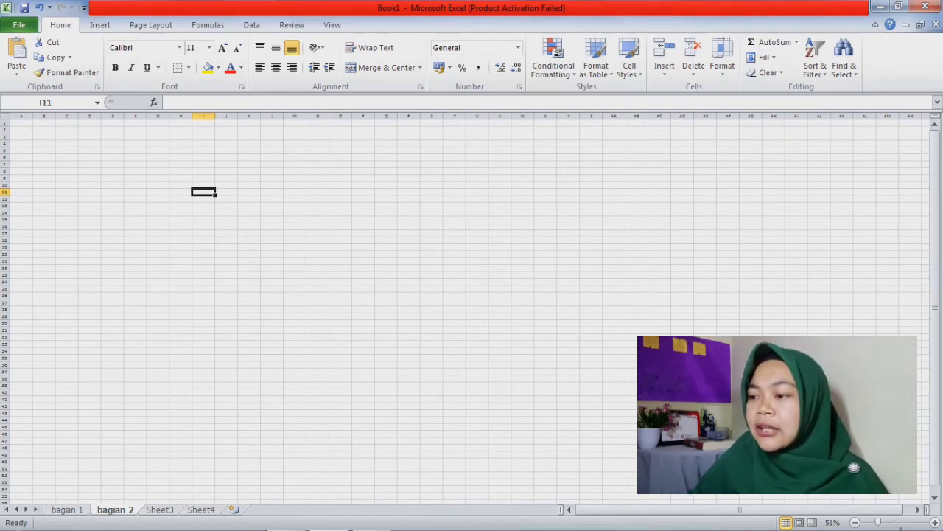
pyautogui.moveTo(878, 522)
pyautogui.mouseDown()
pyautogui.moveTo(905, 521)
pyautogui.moveTo(895, 522)
pyautogui.mouseUp()
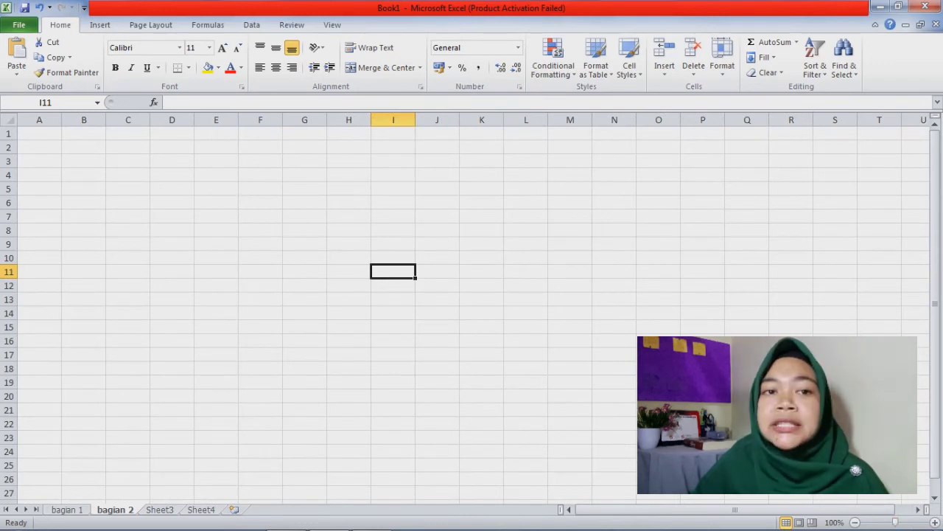
pyautogui.click(748, 383)
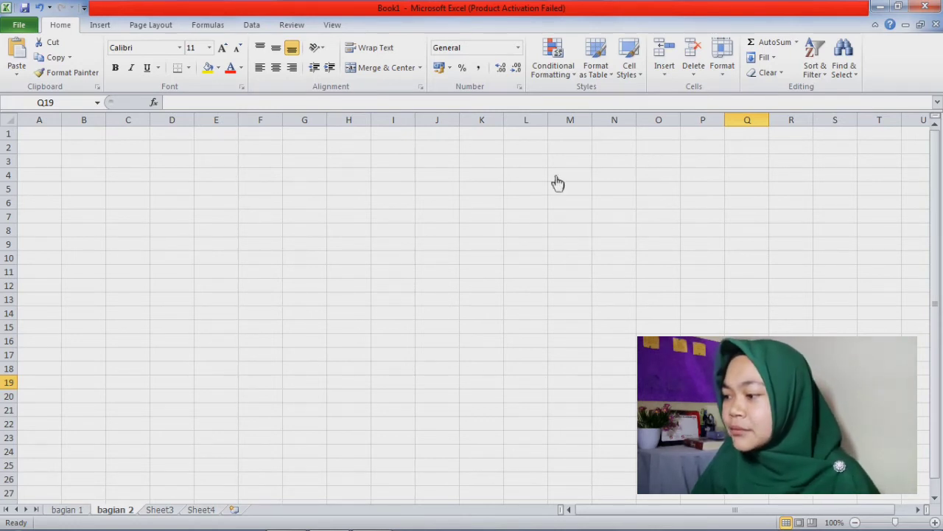
# Enter the title "Daftar Pembelian ATK" in cell A1 of the worksheet "bagian 2"
pyautogui.hotkey('ctrl', 'Home')
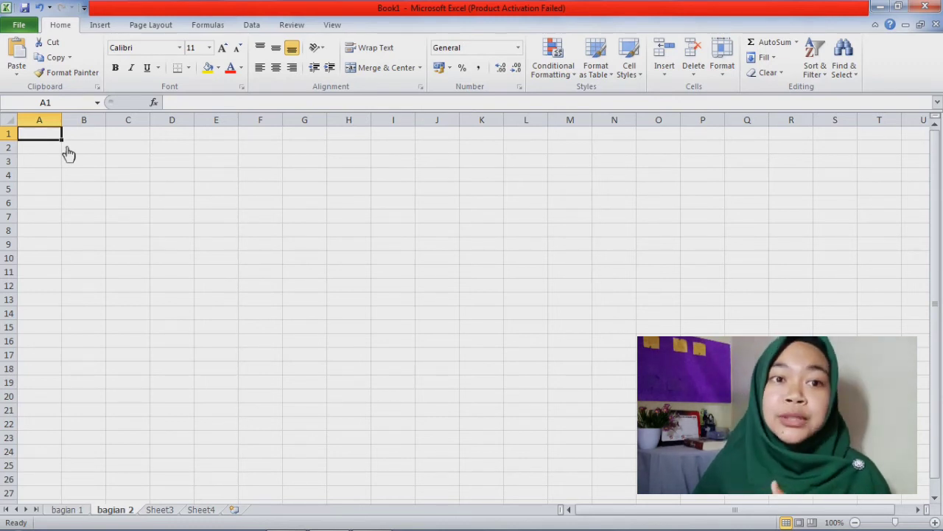
pyautogui.write('da')
pyautogui.press('BackSpace')
pyautogui.press('BackSpace')
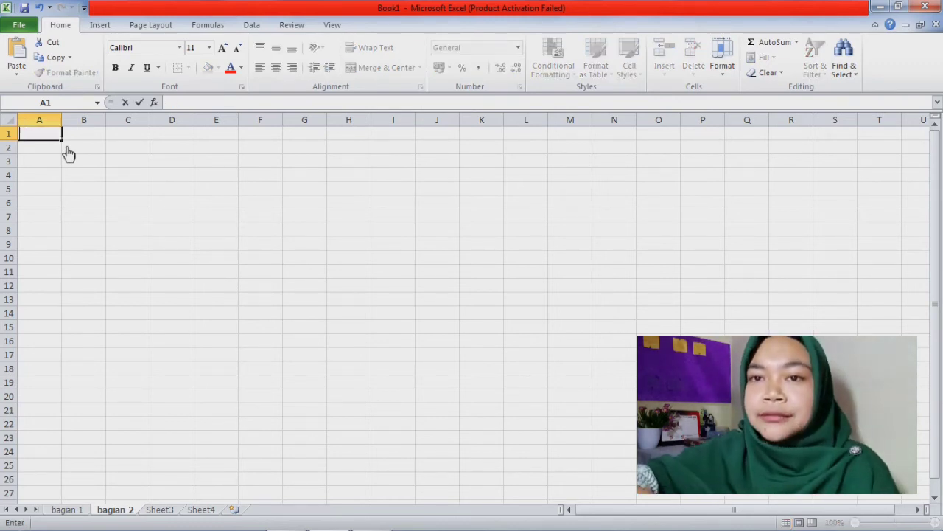
pyautogui.write('Daft')
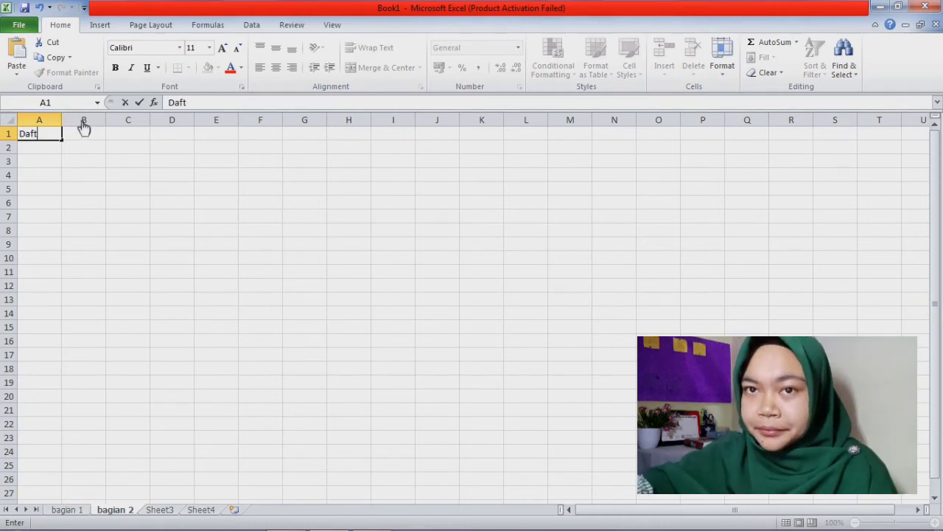
pyautogui.write('ar P')
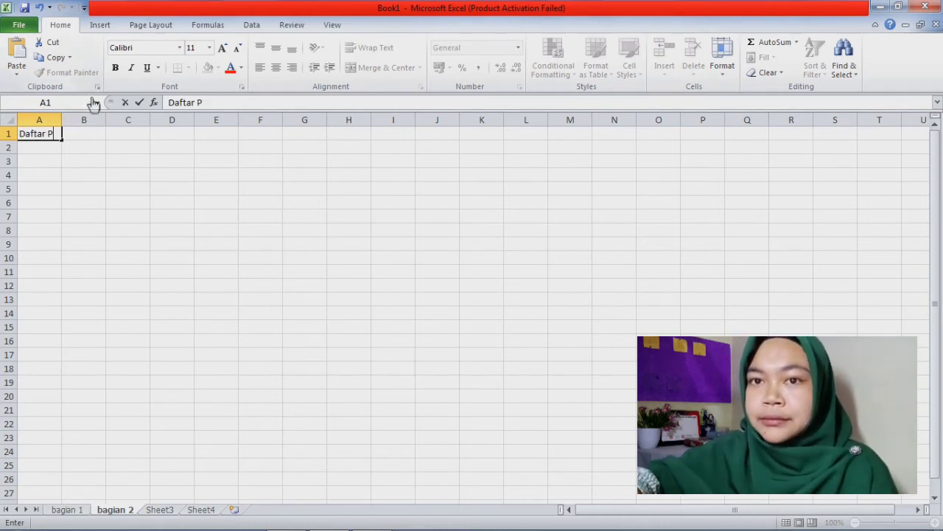
pyautogui.write('embelian')
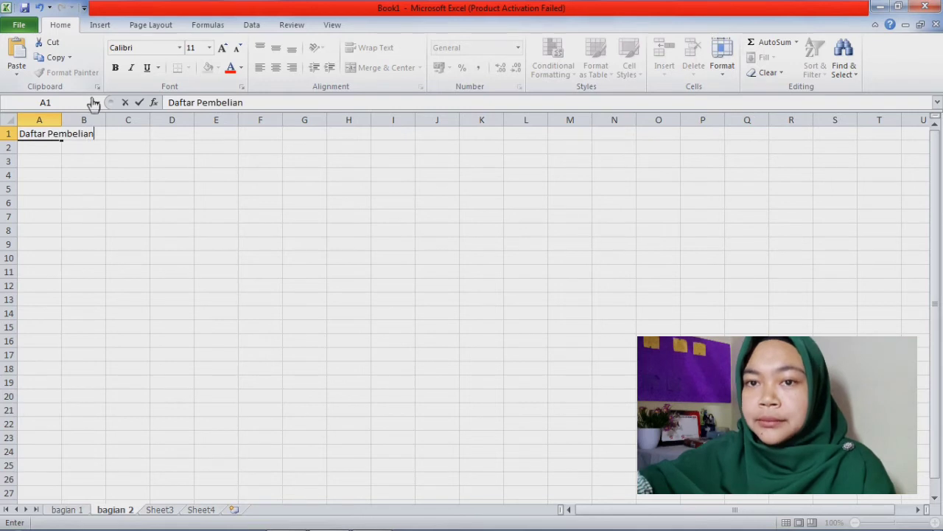
pyautogui.write(' AT')
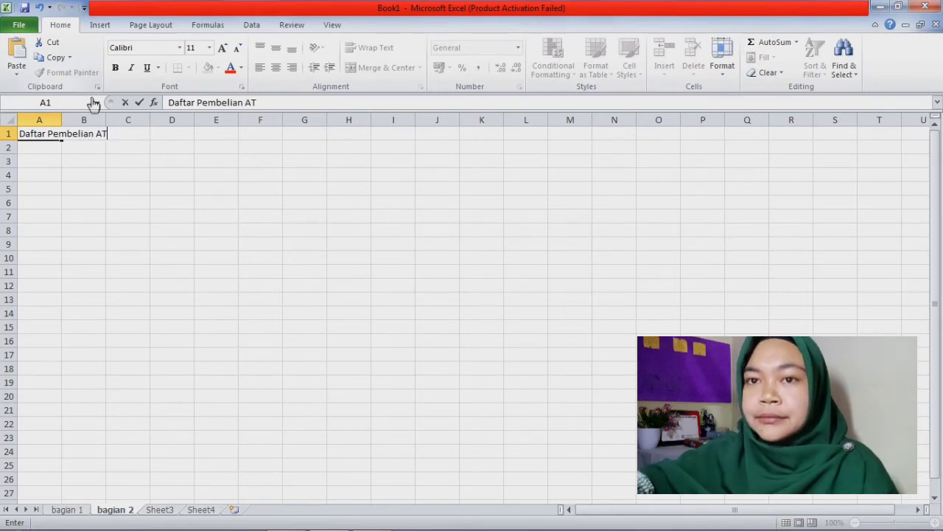
pyautogui.write('K')
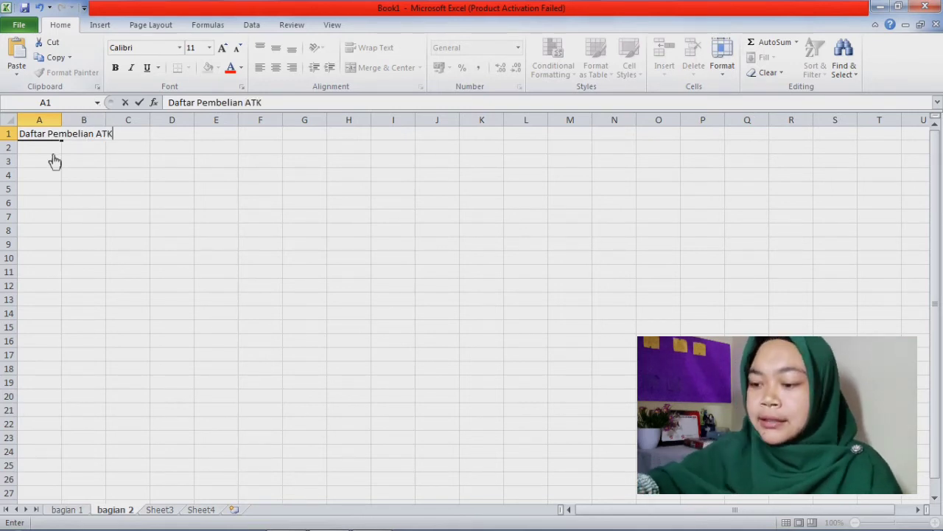
pyautogui.press('Return')
# Enter the column headings "Item" in cell A2 and "Jumlah yang dibutuhkan" in cell B2
pyautogui.write('i')
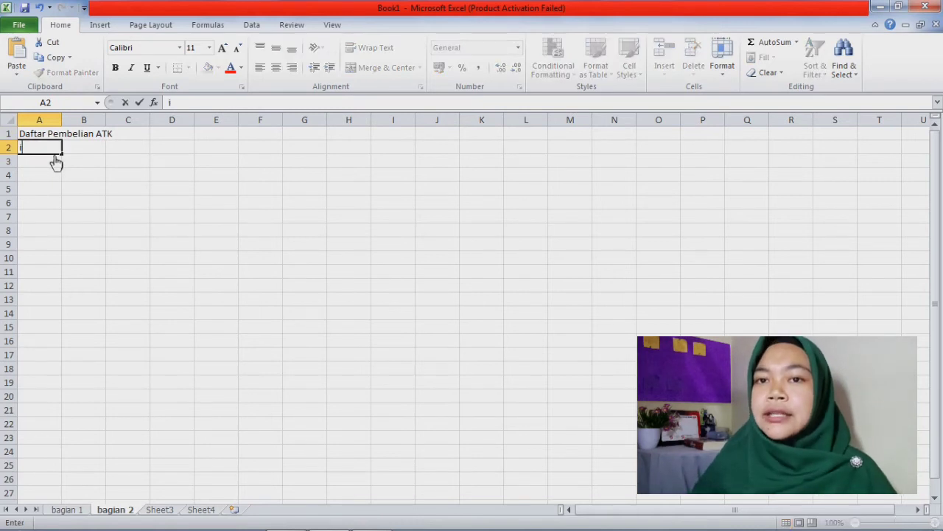
pyautogui.write('Item')
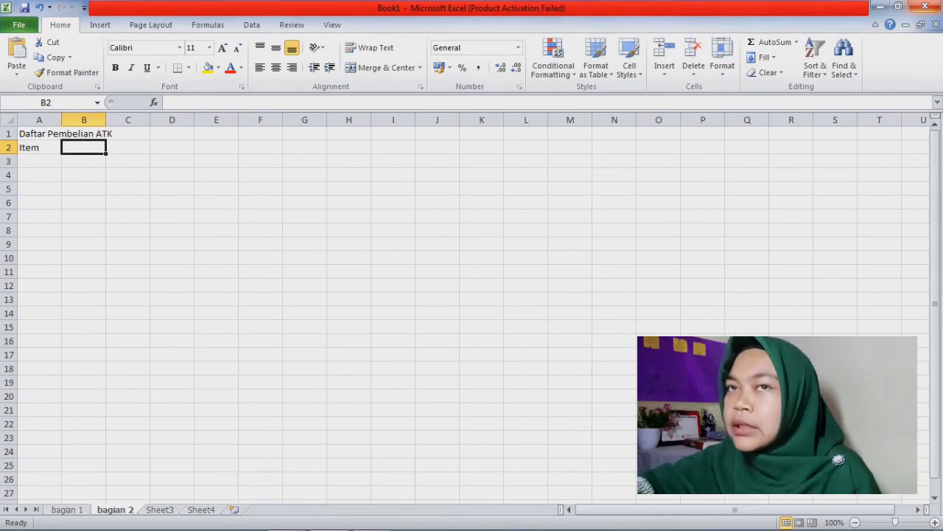
pyautogui.write('Jumlah')
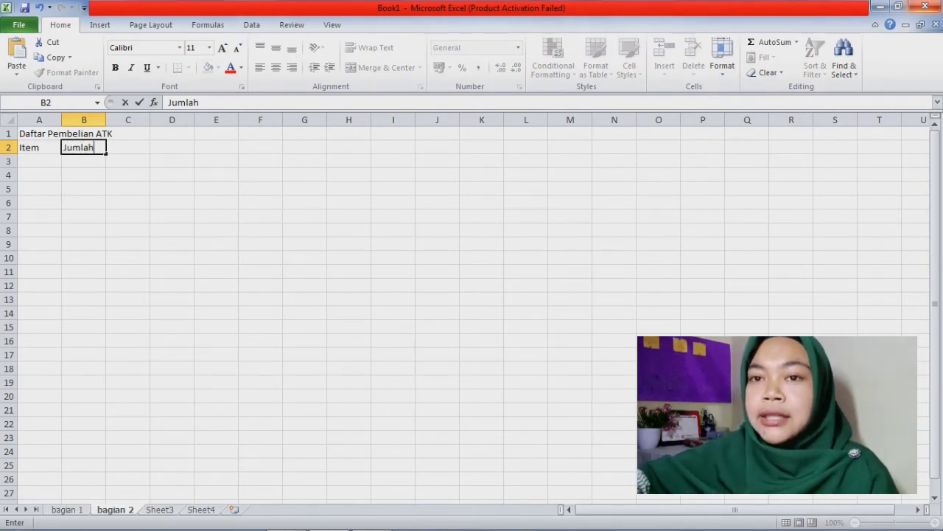
pyautogui.write(' yabg')
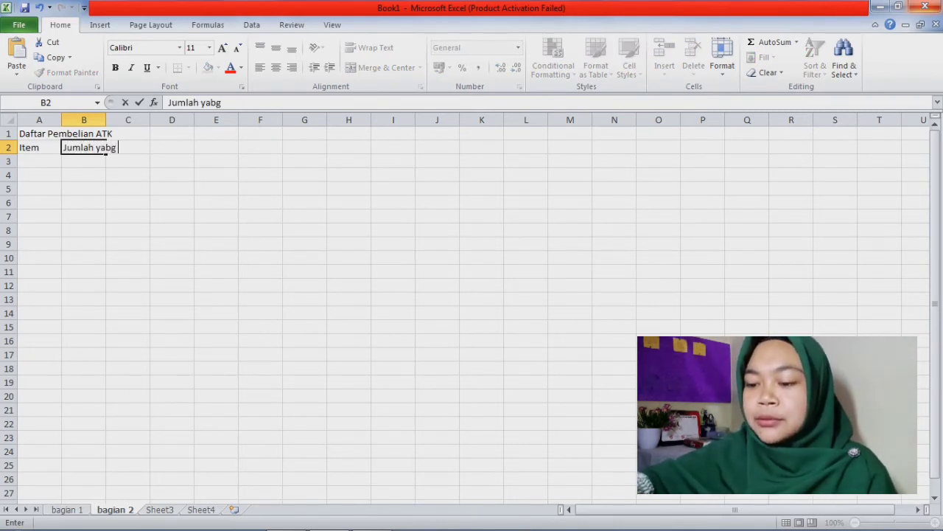
pyautogui.press('BackSpace')
pyautogui.press('BackSpace')
pyautogui.write('ng ')
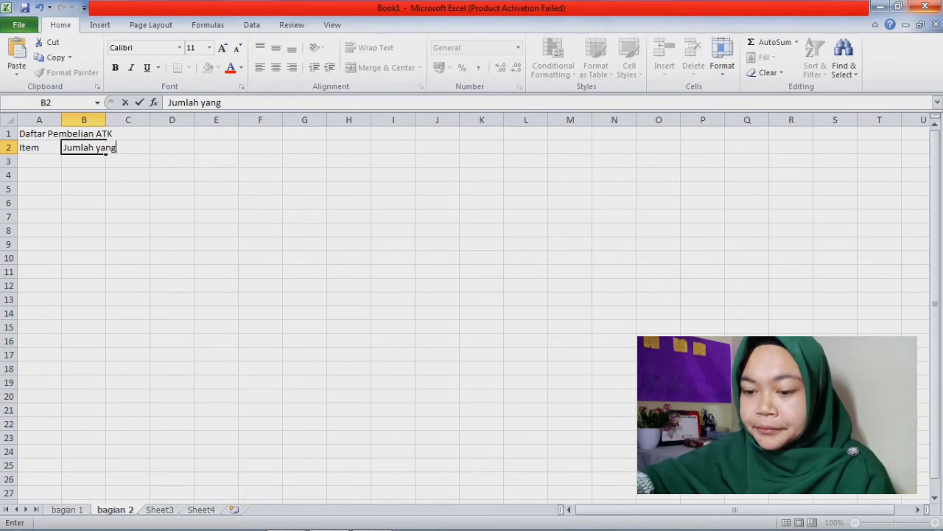
pyautogui.write('dibutu')
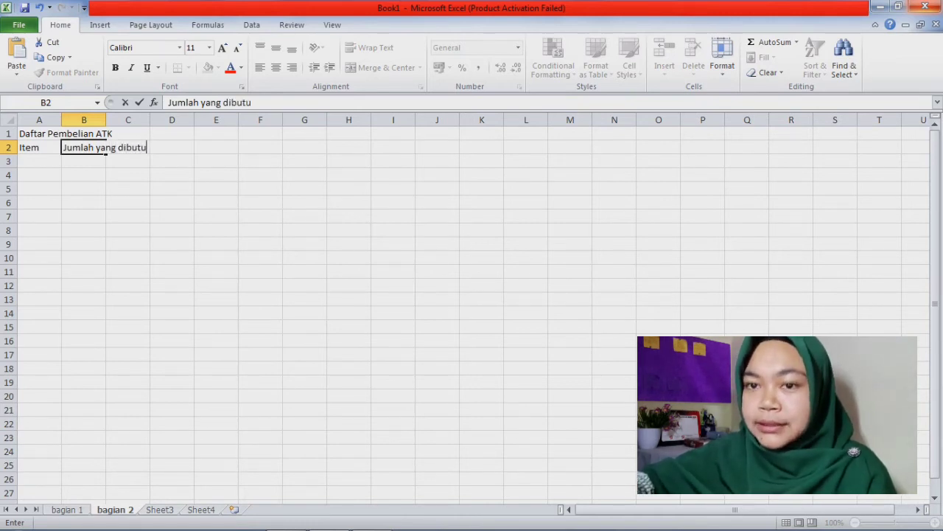
pyautogui.write('hkan')
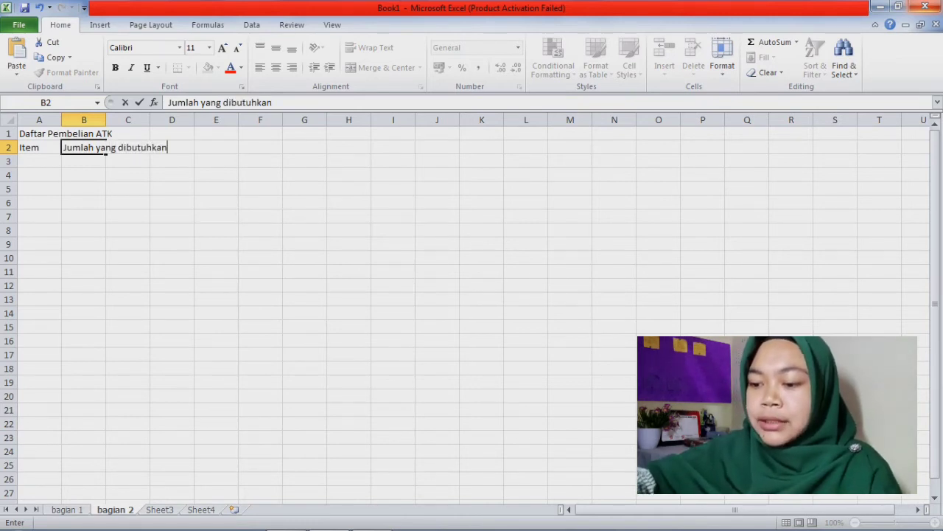
# Enter the column heading "Estimasi Harga" in cell C2
pyautogui.click(137, 148)
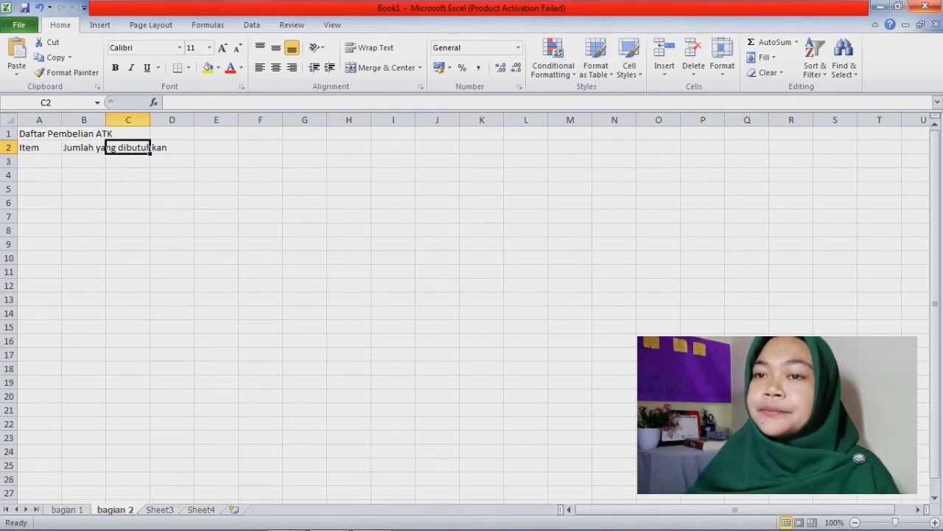
pyautogui.write('Es')
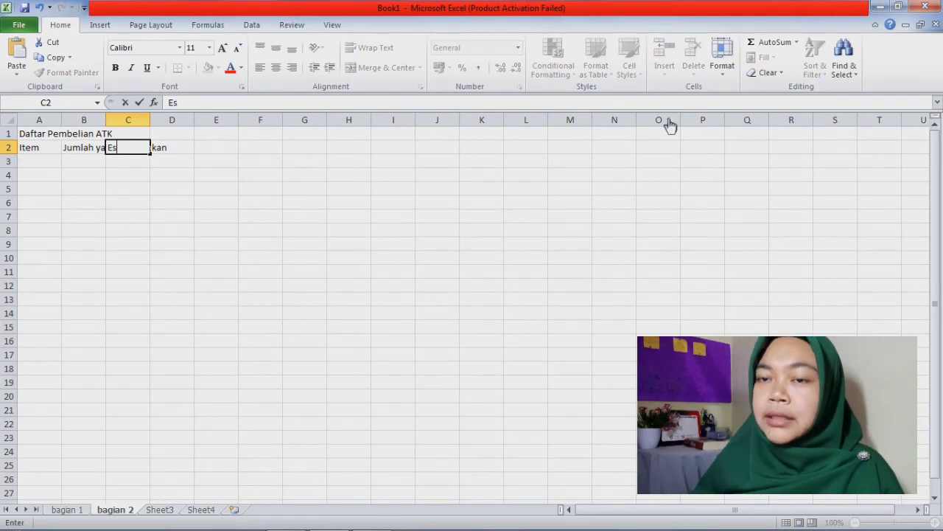
pyautogui.write('timasi')
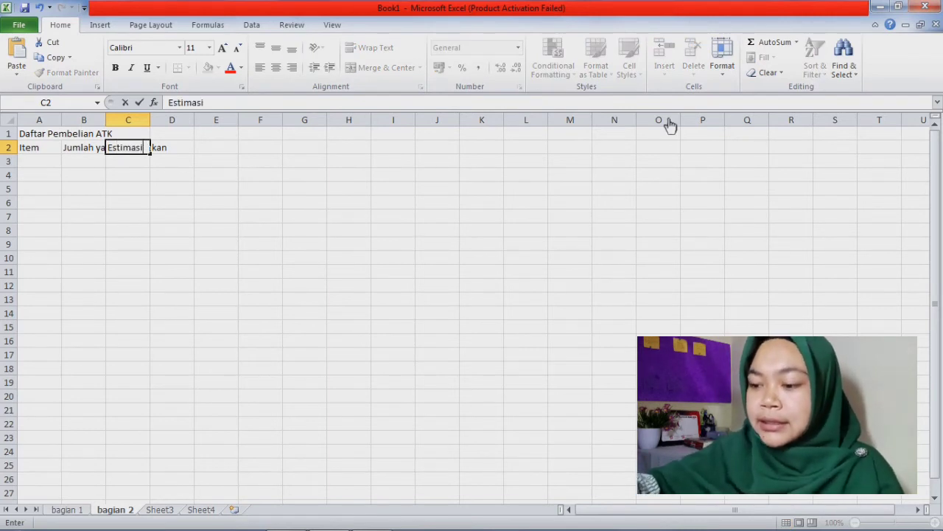
pyautogui.write(' Harga')
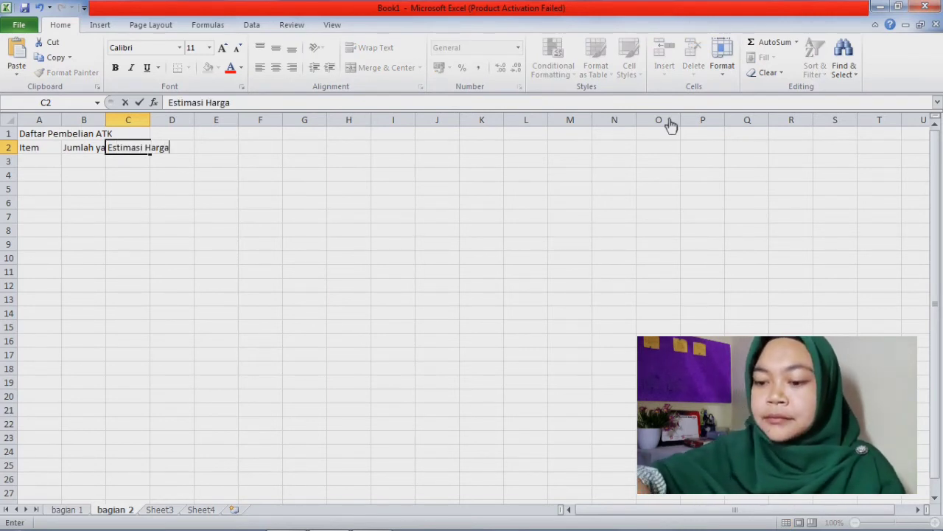
pyautogui.click(181, 285)
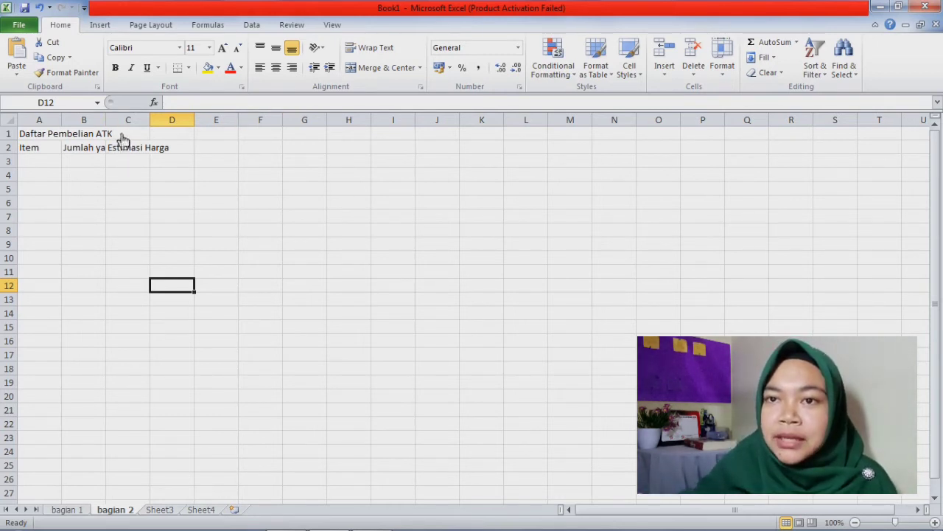
# Widen columns B and C so their headings fit, auto-fitting column B to its text
pyautogui.moveTo(120, 138); pyautogui.dragTo(267, 142)
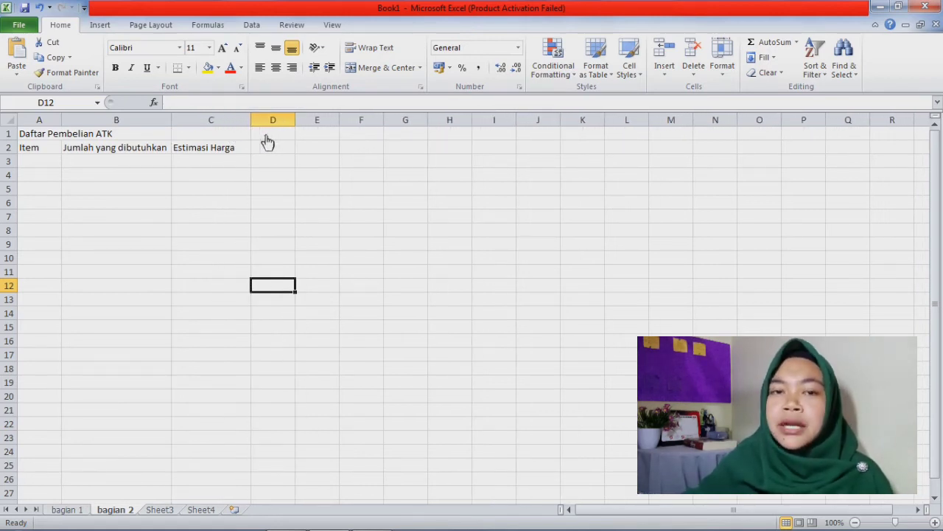
pyautogui.doubleClick(172, 120)
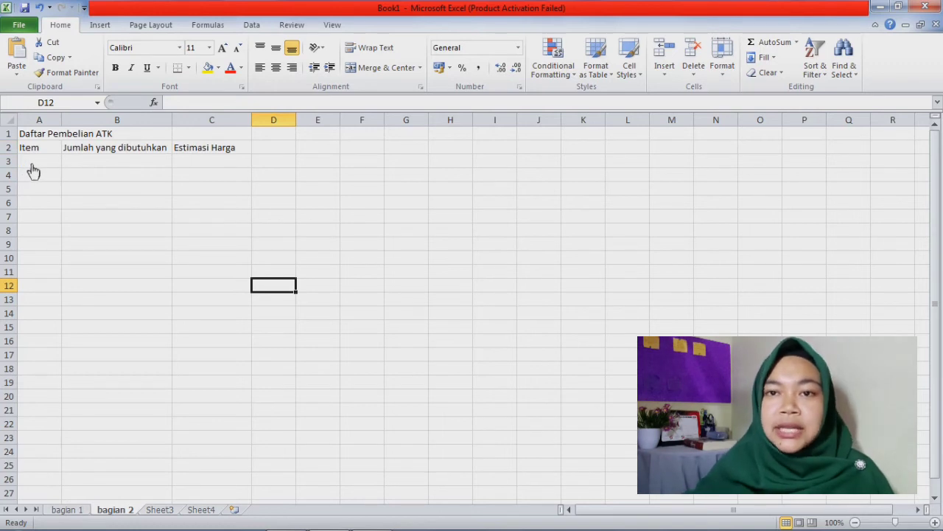
pyautogui.moveTo(34, 169); pyautogui.dragTo(59, 174)
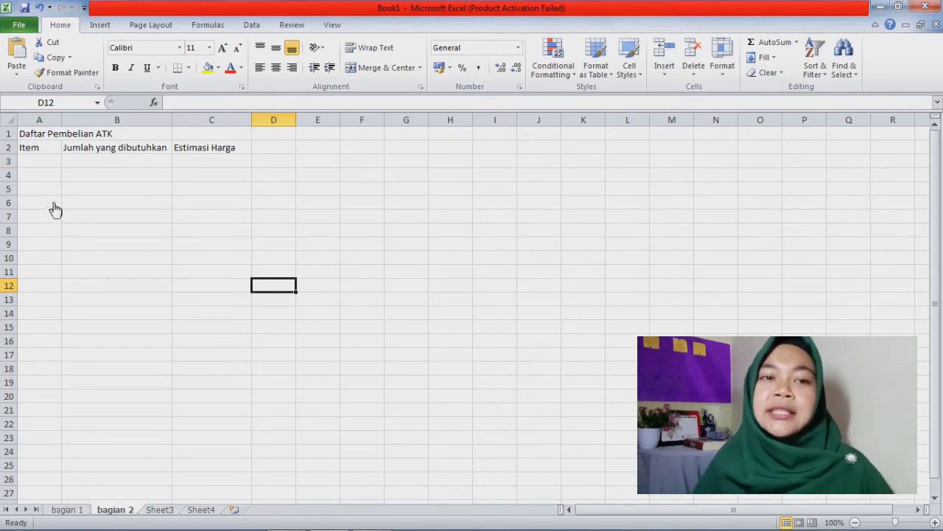
# Enter the items "Pulpen", "Buku" and "Pensil" in cells A3 to A5 under the Item heading
pyautogui.click(56, 164)
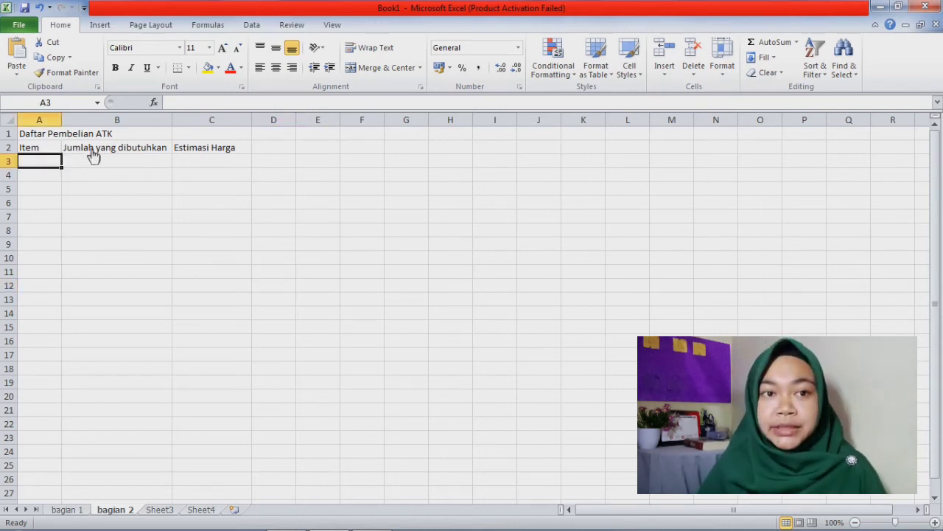
pyautogui.write('Pulpe')
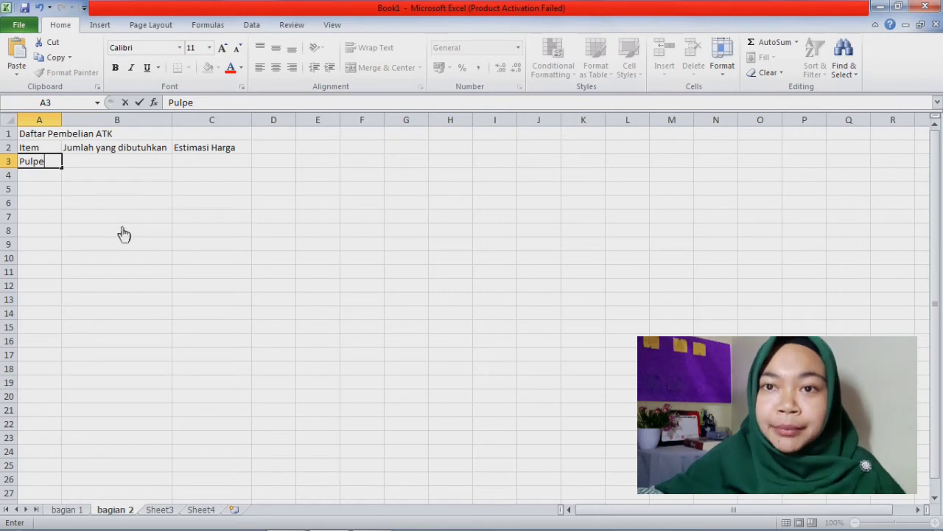
pyautogui.write('n')
pyautogui.press('Return')
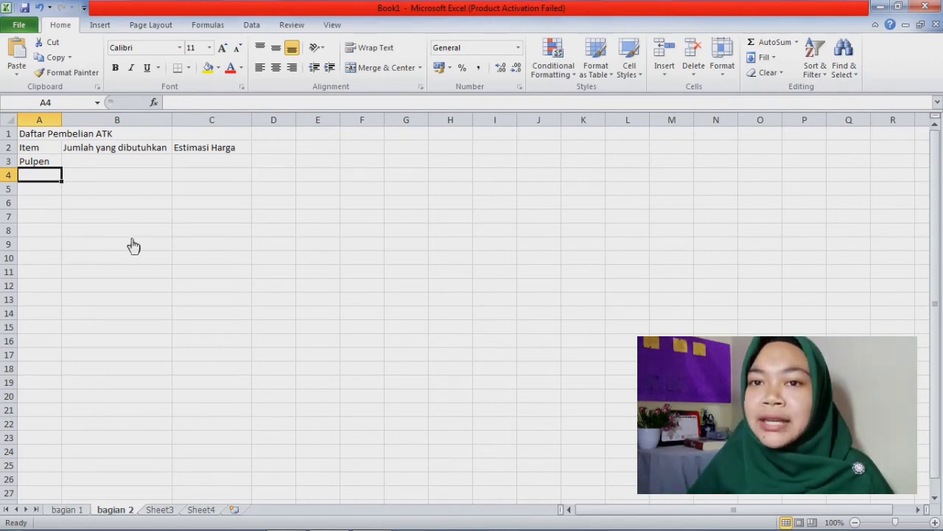
pyautogui.write('Buku')
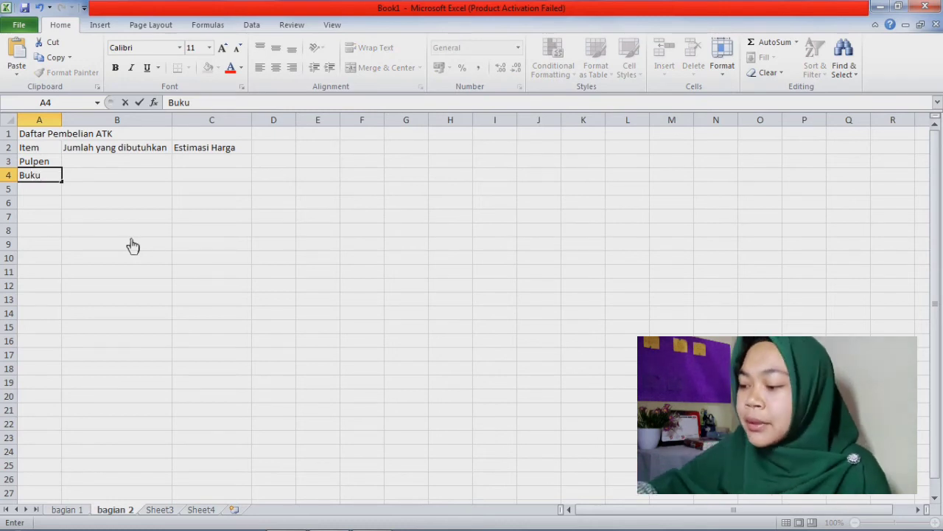
pyautogui.press('Return')
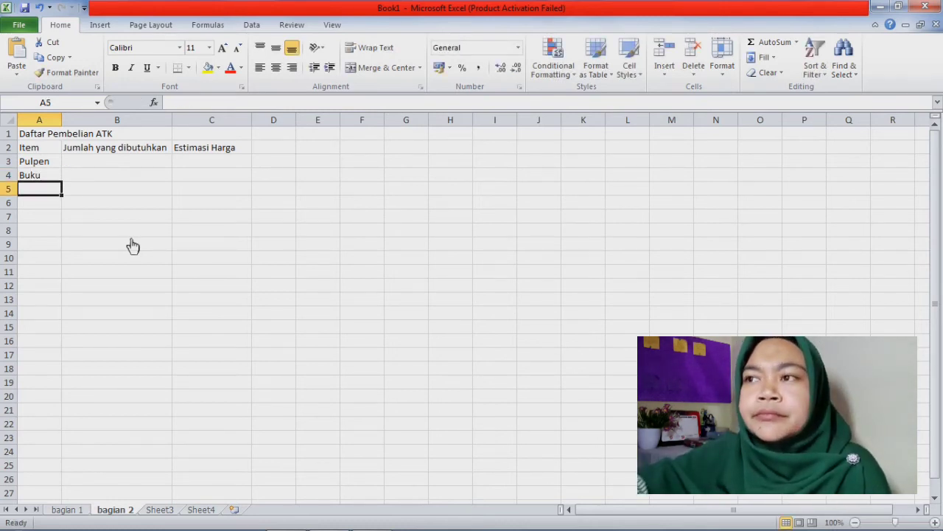
pyautogui.write('Pensil')
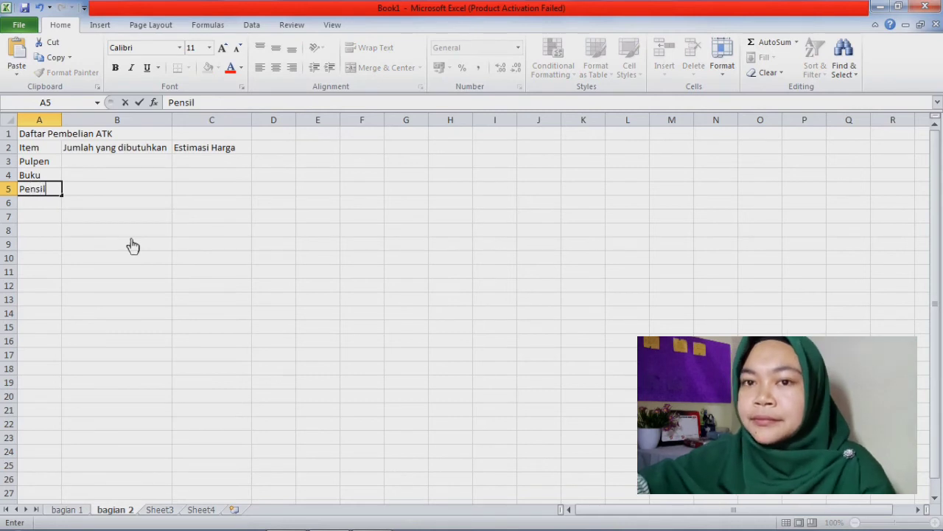
pyautogui.press('Return')
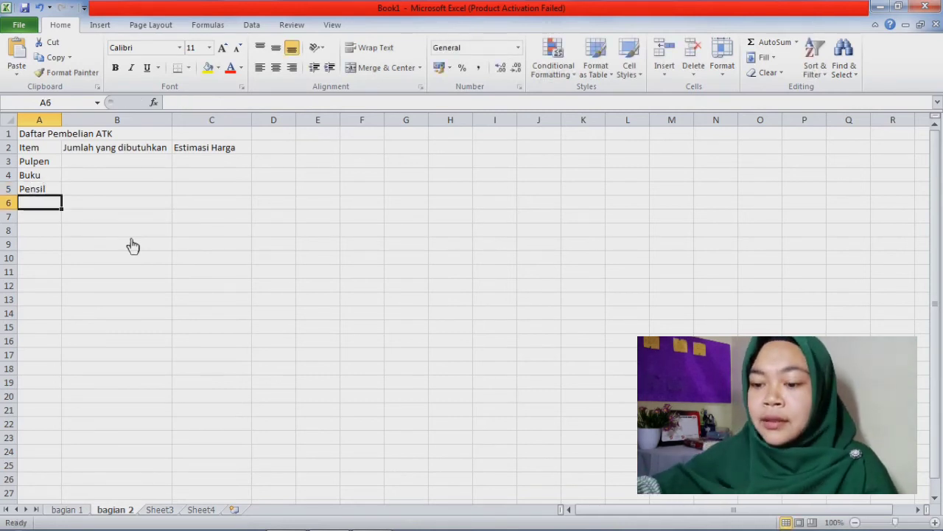
# Enter the items "Penggariss" in cell A6 and "Penghapus" in cell A7
pyautogui.write('Pengg')
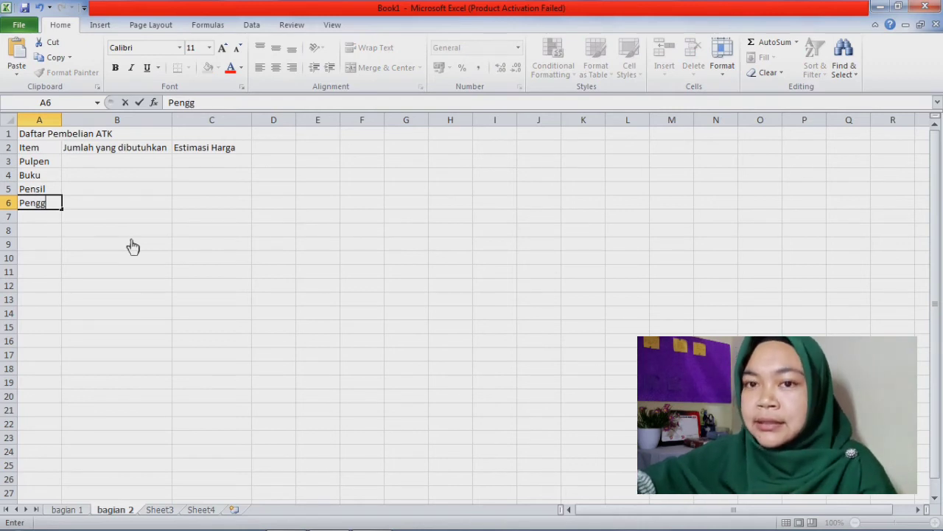
pyautogui.write('ariss')
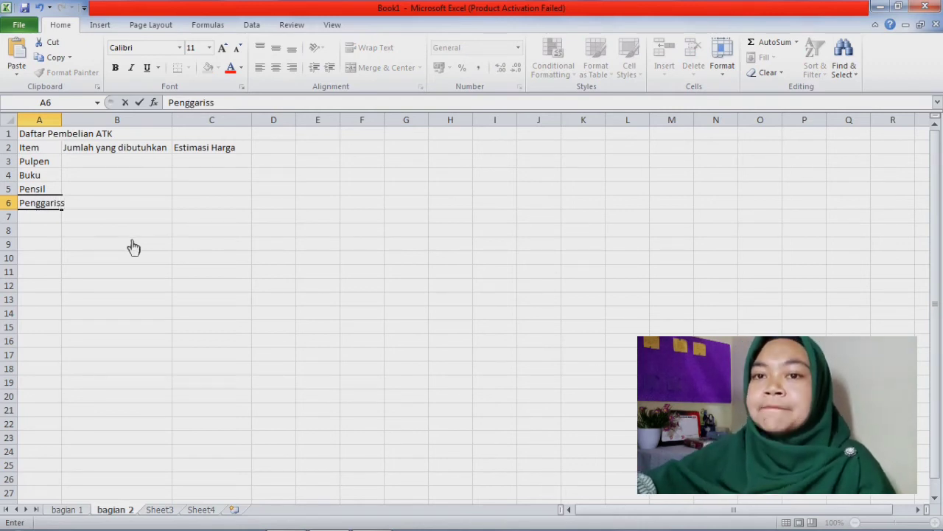
pyautogui.press('Return')
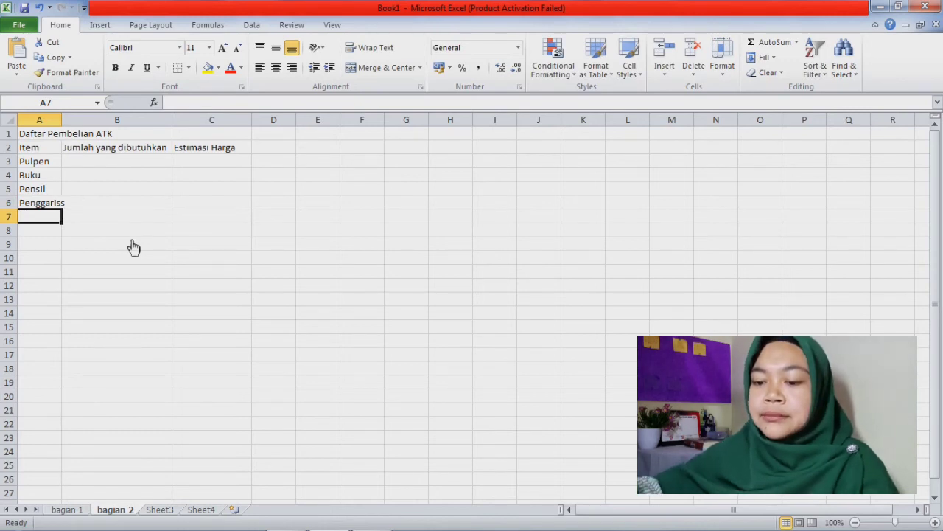
pyautogui.write('Penghapu')
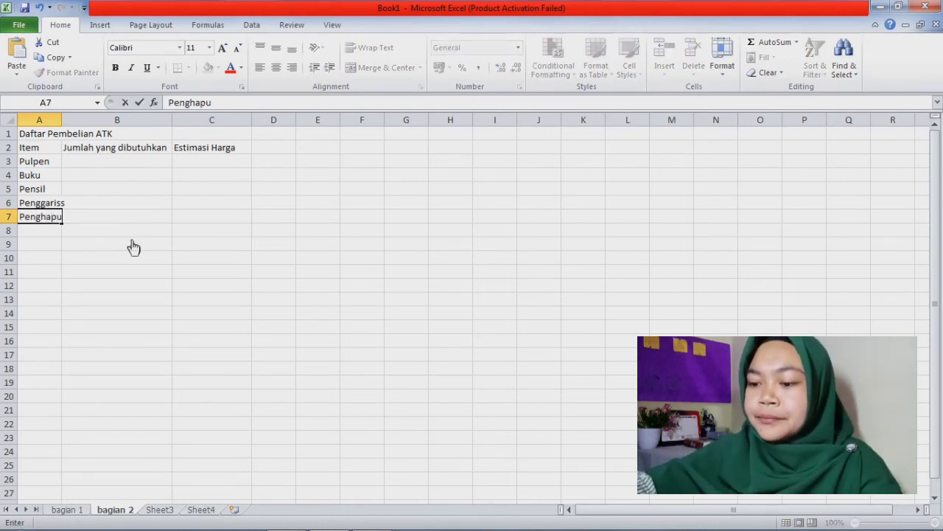
pyautogui.write('s')
pyautogui.click(143, 255)
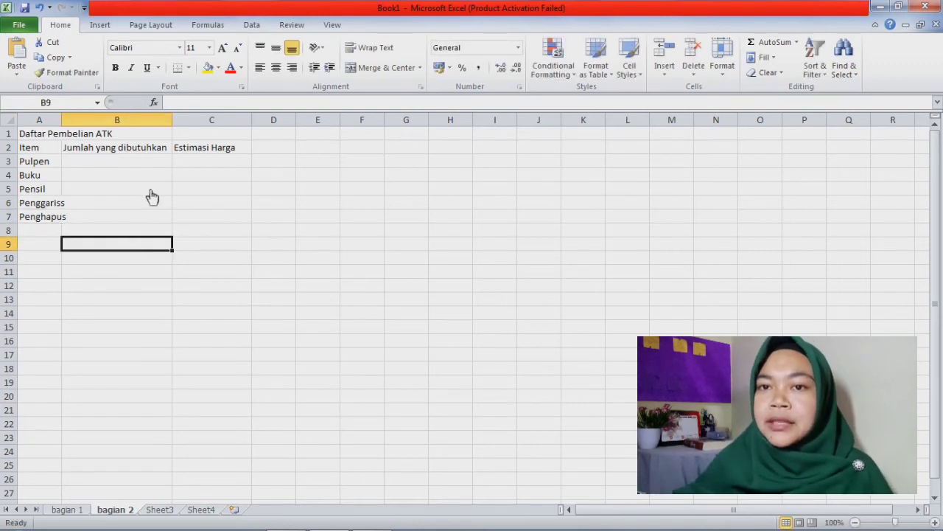
# Enter the needed quantities 3, 2, 2 and 1 in cells B3 to B6 for Pulpen, Buku, Pensil and Penggariss
pyautogui.click(159, 163)
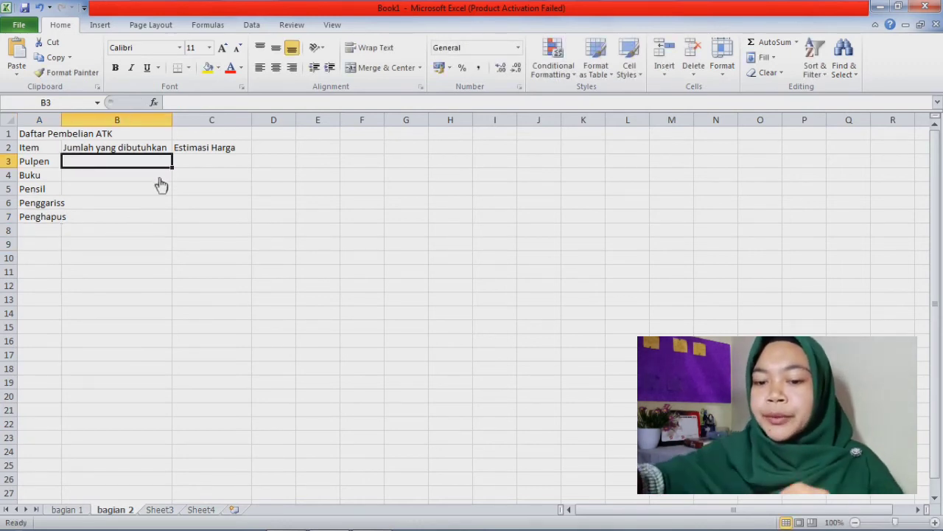
pyautogui.write('3')
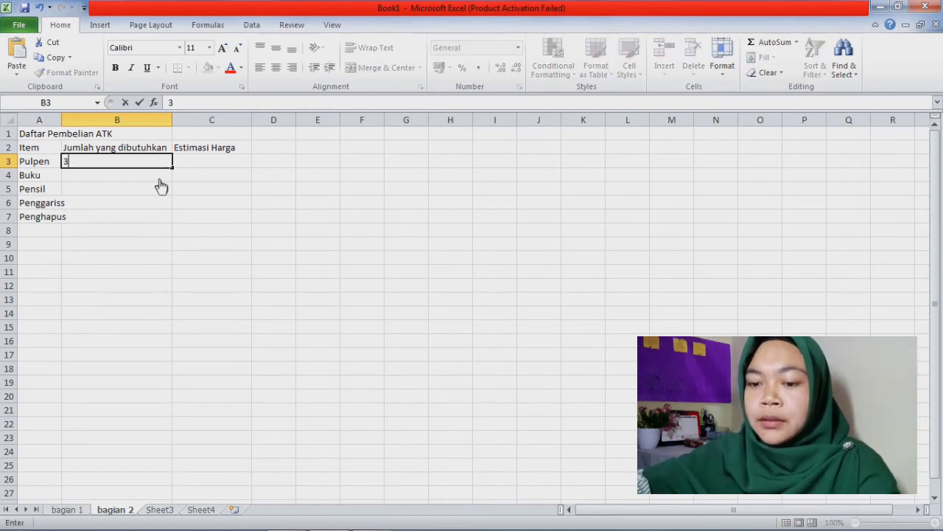
pyautogui.press('Return')
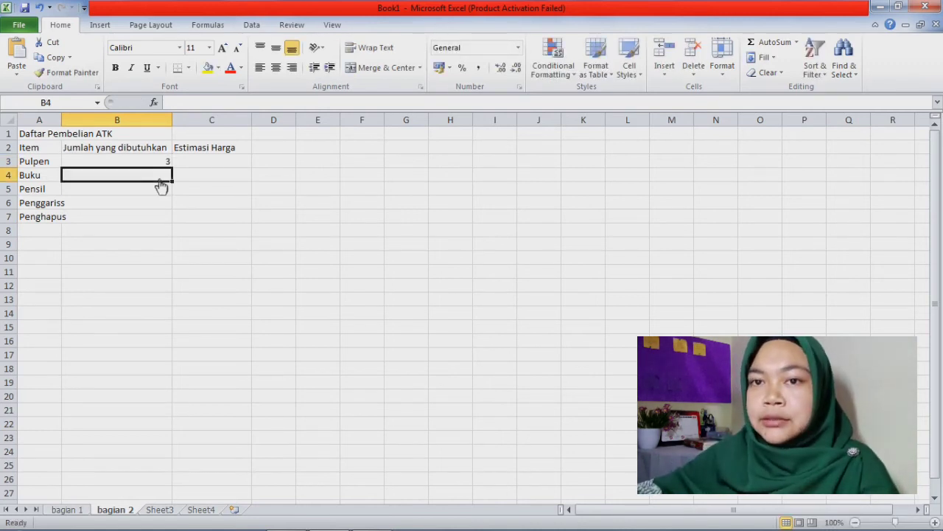
pyautogui.write('3')
pyautogui.press('BackSpace')
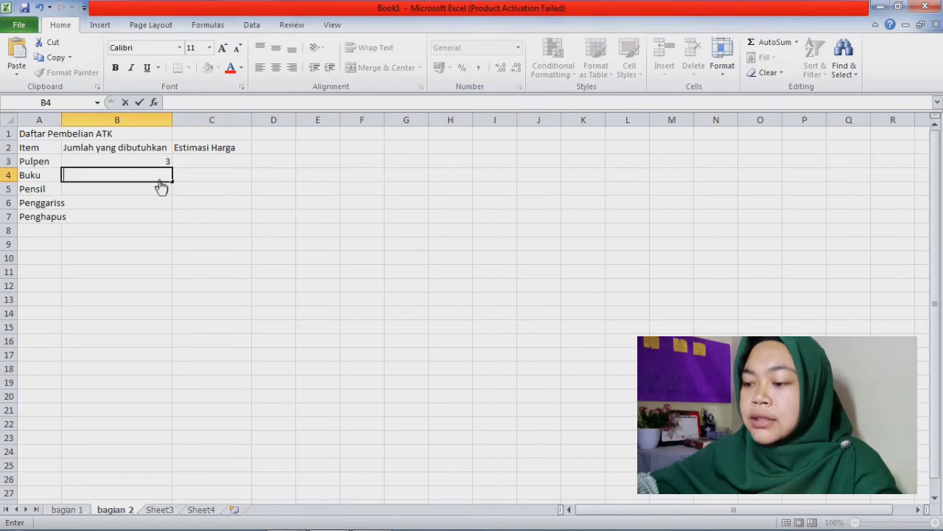
pyautogui.write('2')
pyautogui.press('Return')
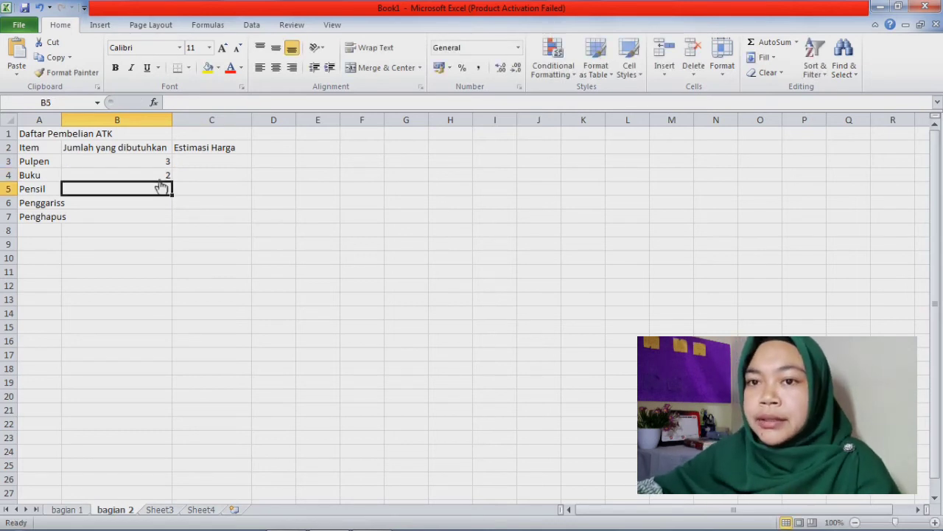
pyautogui.write('2')
pyautogui.press('Return')
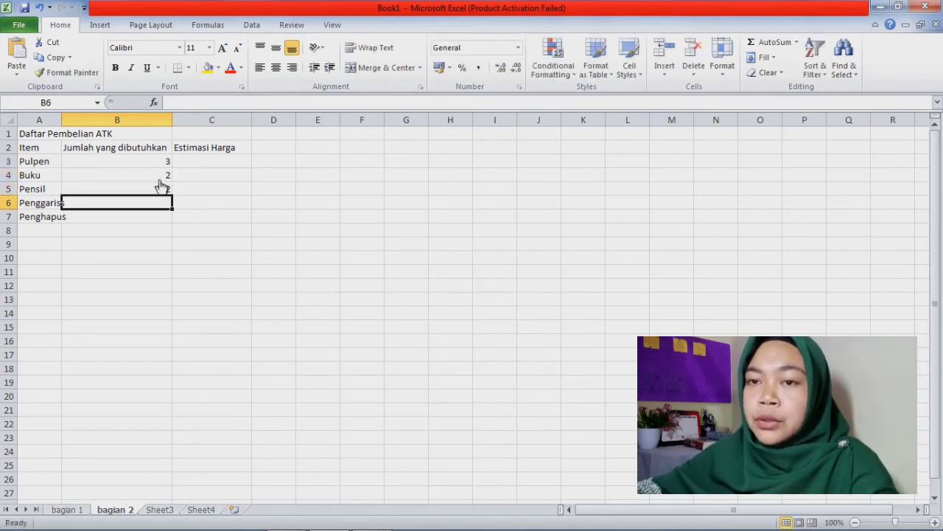
pyautogui.write('1')
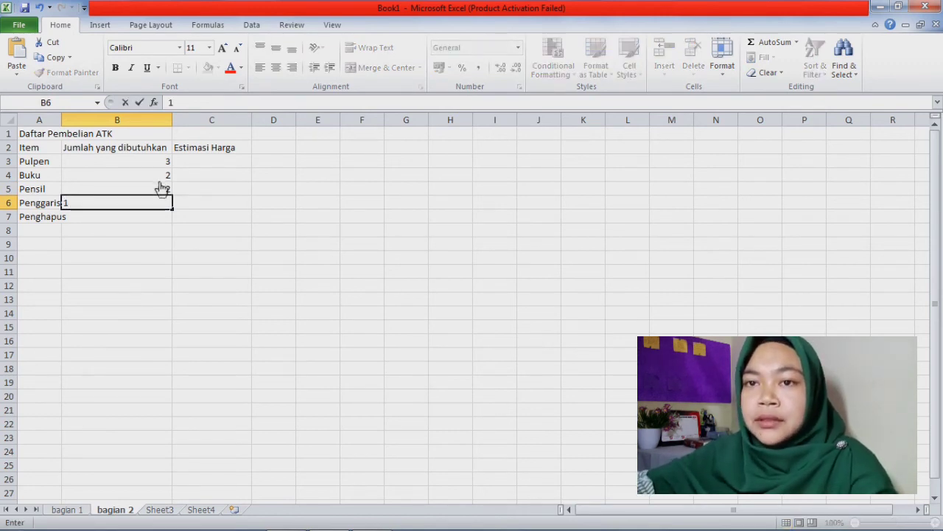
# Set the needed quantities to 36 for Pulpen in B3 and 24 for Buku in B4
pyautogui.click(160, 167)
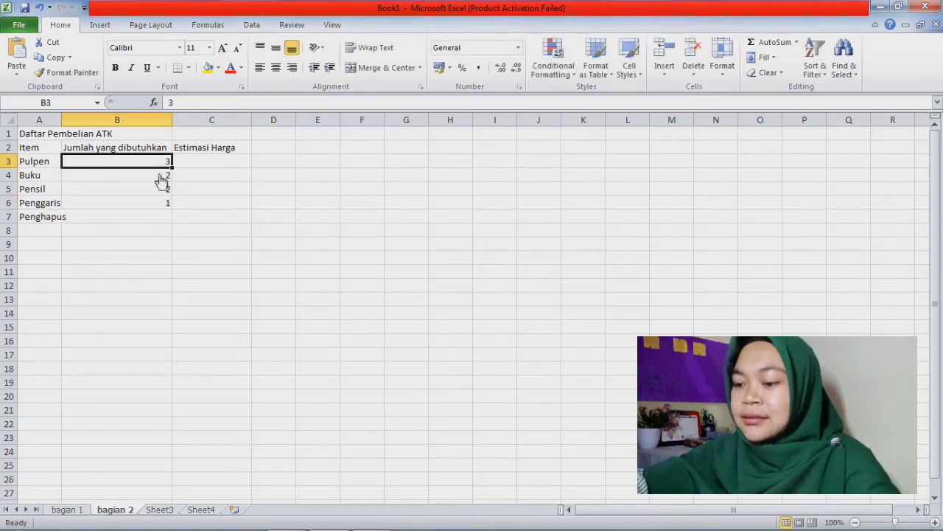
pyautogui.write('36')
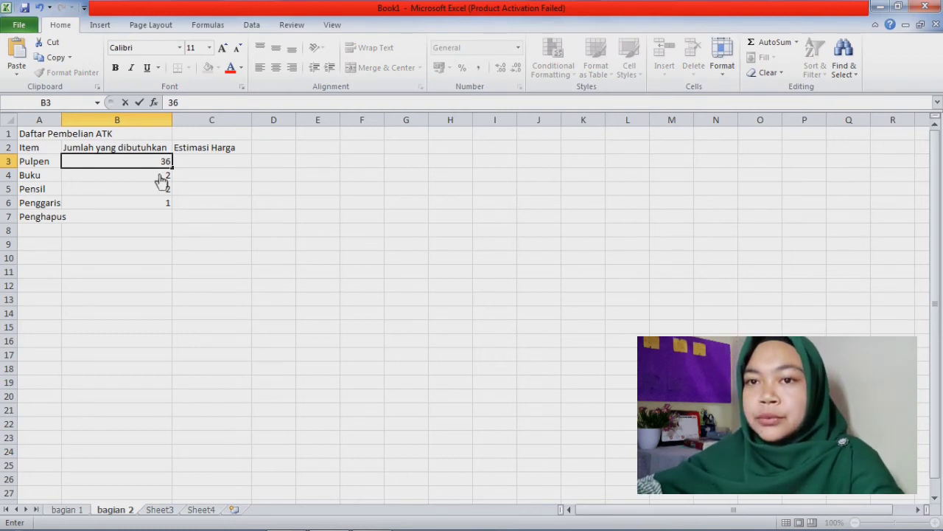
pyautogui.press('Return')
pyautogui.press('Down')
pyautogui.press('Up')
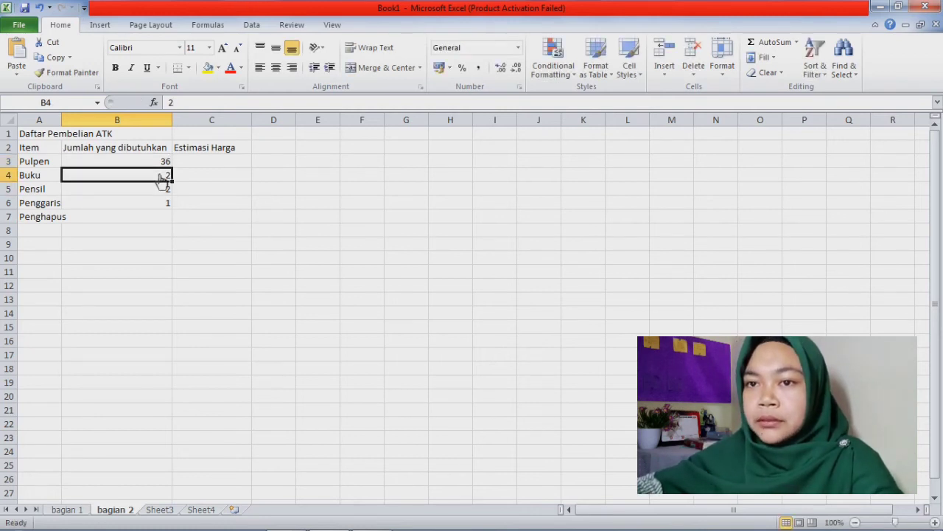
pyautogui.write('24')
pyautogui.press('Return')
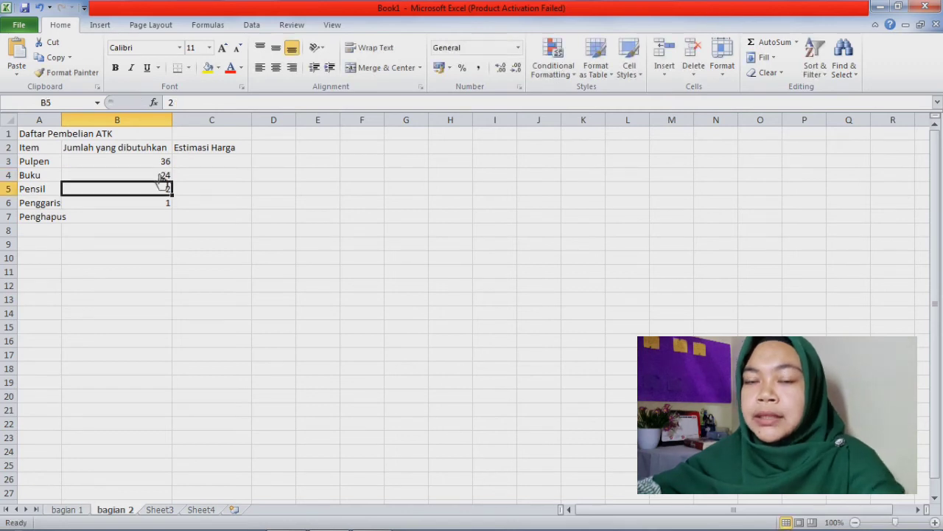
# Set the needed quantities to 18 for Pensil, 10 for Penggariss and 15 for Penghapus in cells B5 to B7
pyautogui.write('24')
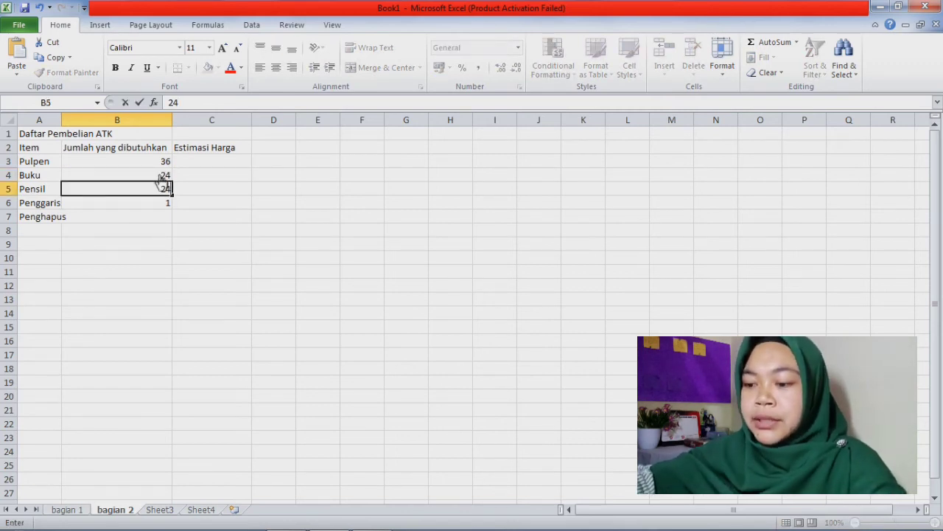
pyautogui.press('BackSpace')
pyautogui.press('BackSpace')
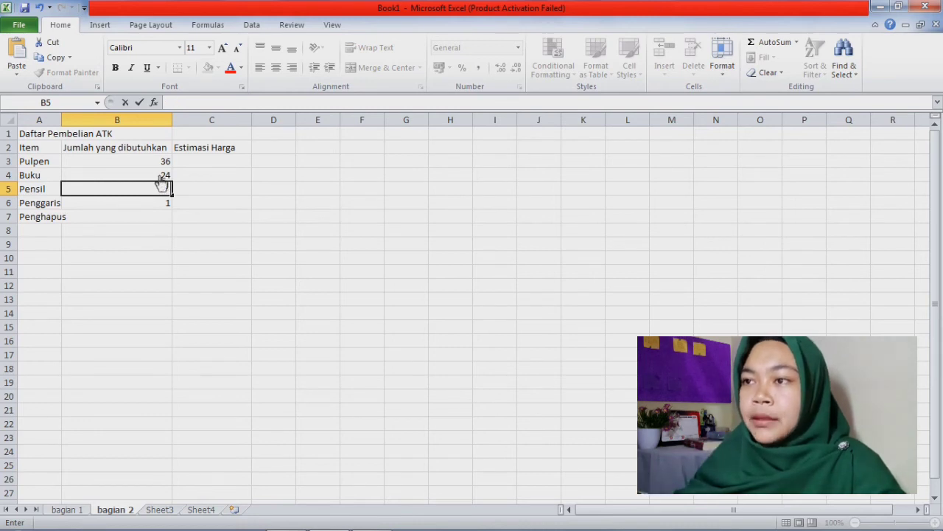
pyautogui.write('18')
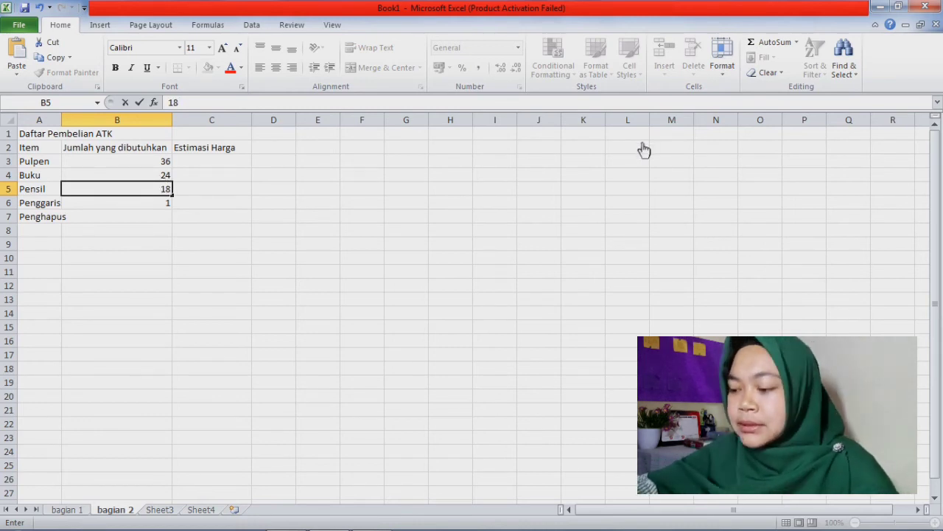
pyautogui.press('Return')
pyautogui.write('10')
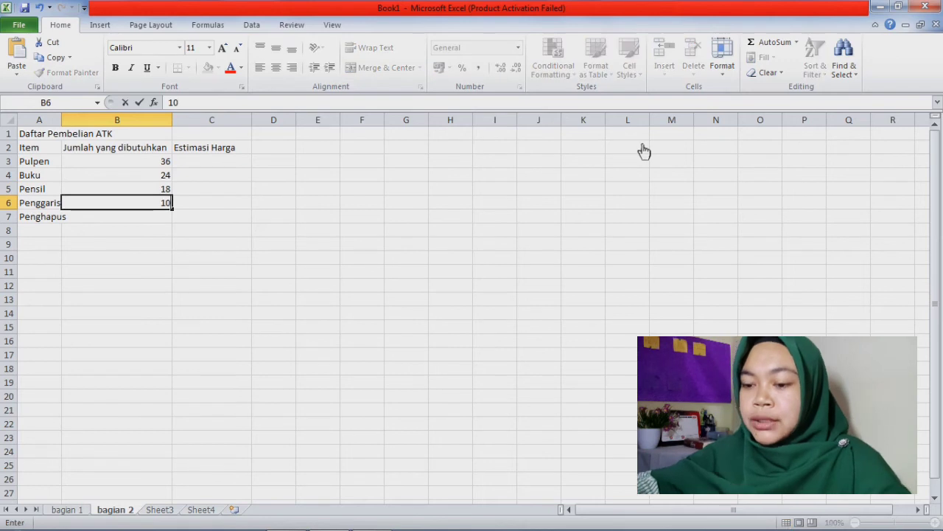
pyautogui.press('Return')
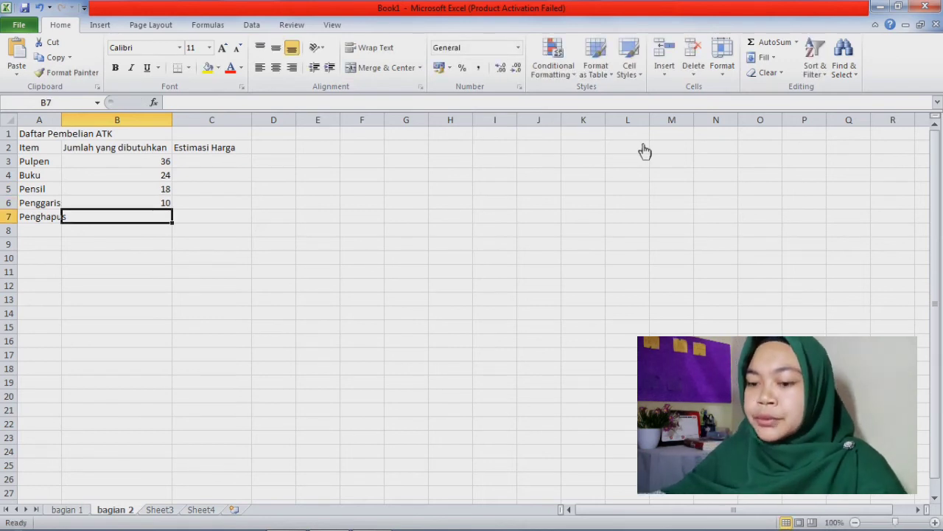
pyautogui.write('15')
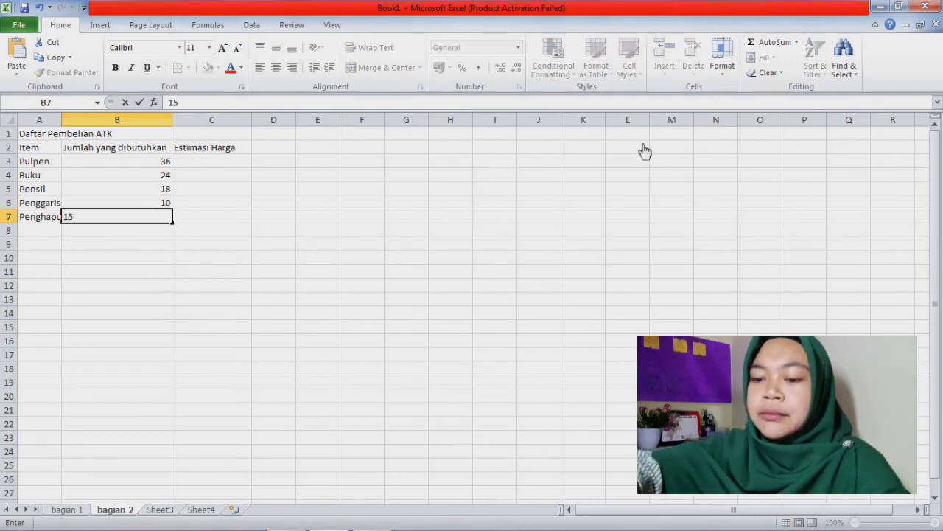
pyautogui.click(250, 243)
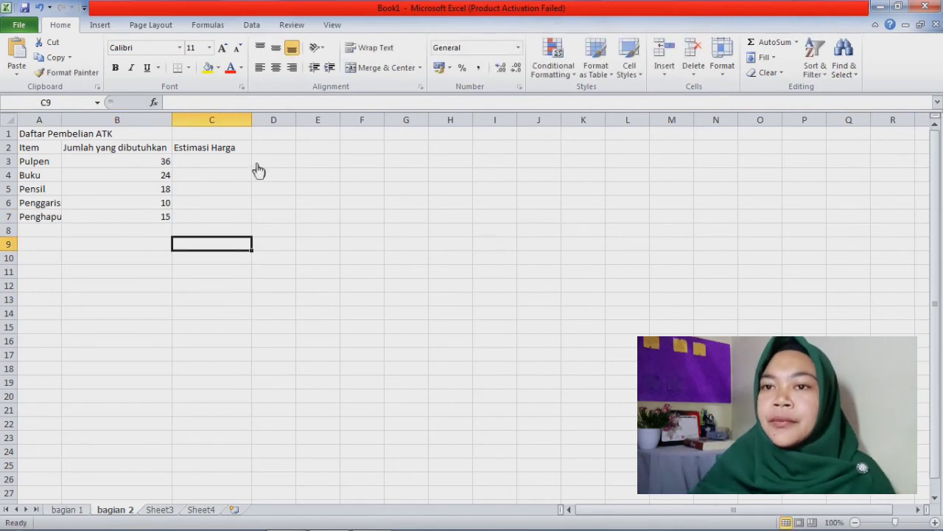
# Enter the estimated prices 50000, 70000 and 30000 in cells C3 to C5 under the Estimasi Harga heading
pyautogui.press('Up')
pyautogui.press('Up')
pyautogui.press('Up')
pyautogui.press('Up')
pyautogui.press('Up')
pyautogui.press('Up')
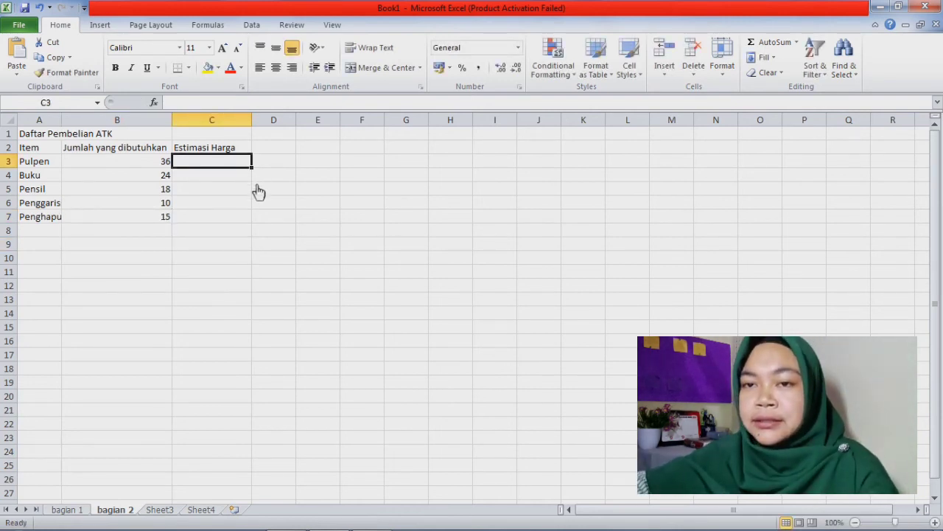
pyautogui.write('50')
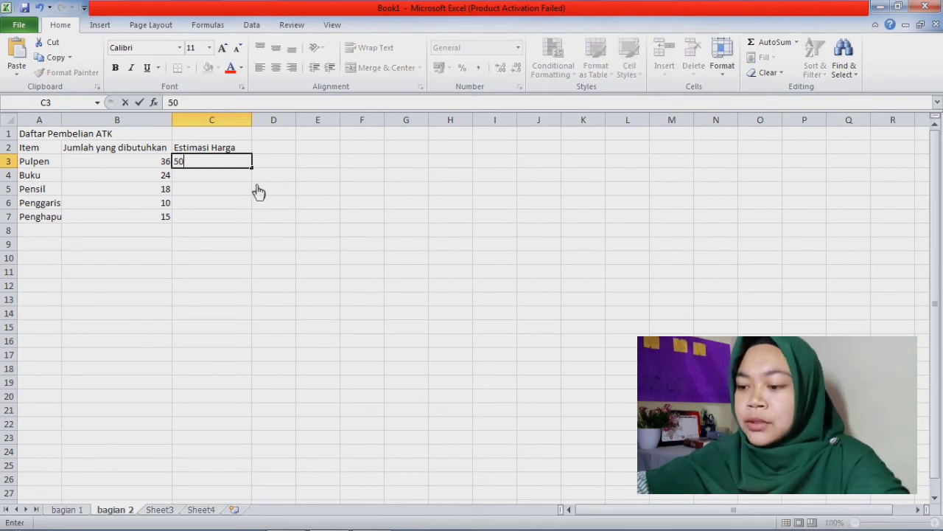
pyautogui.write('000')
pyautogui.press('Return')
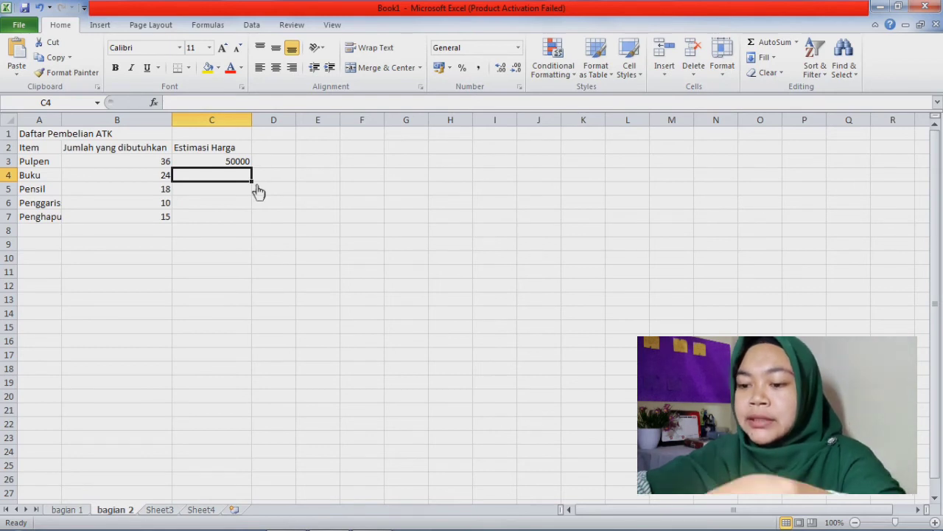
pyautogui.write('70000')
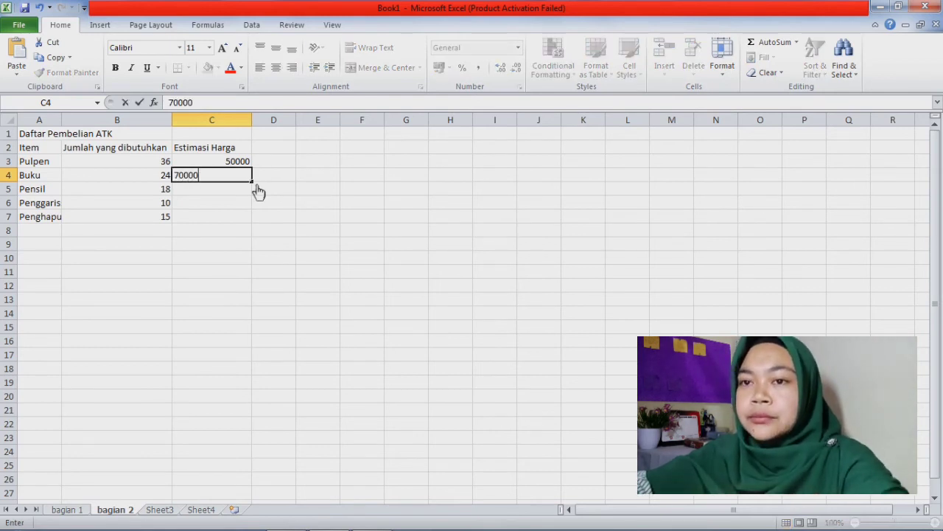
pyautogui.press('Return')
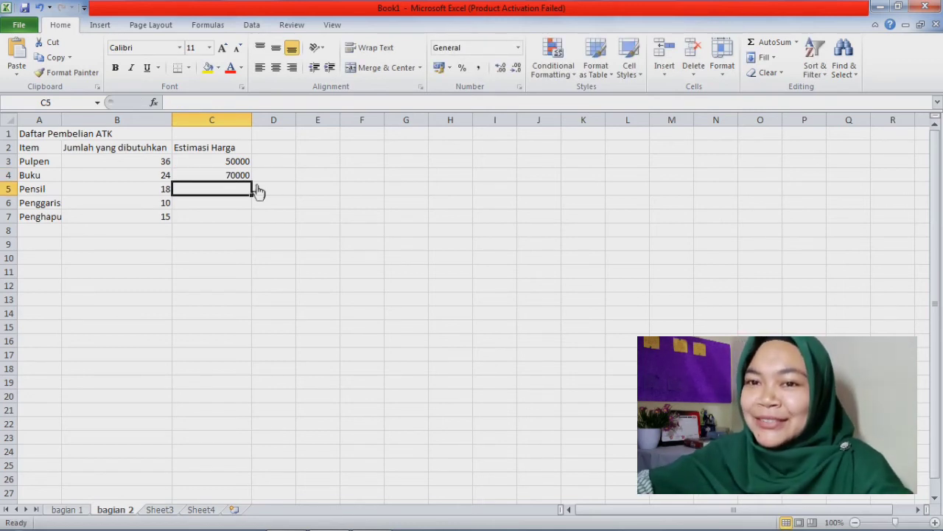
pyautogui.write('30000')
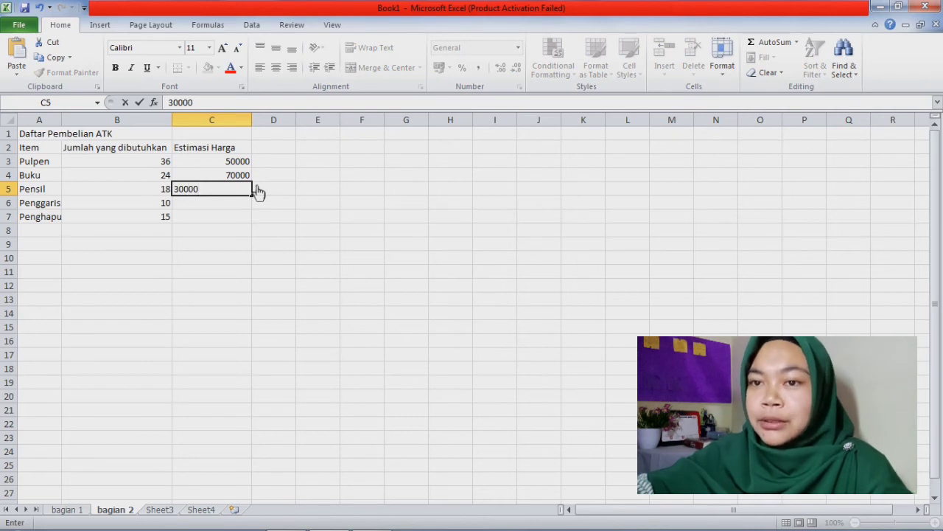
pyautogui.press('Return')
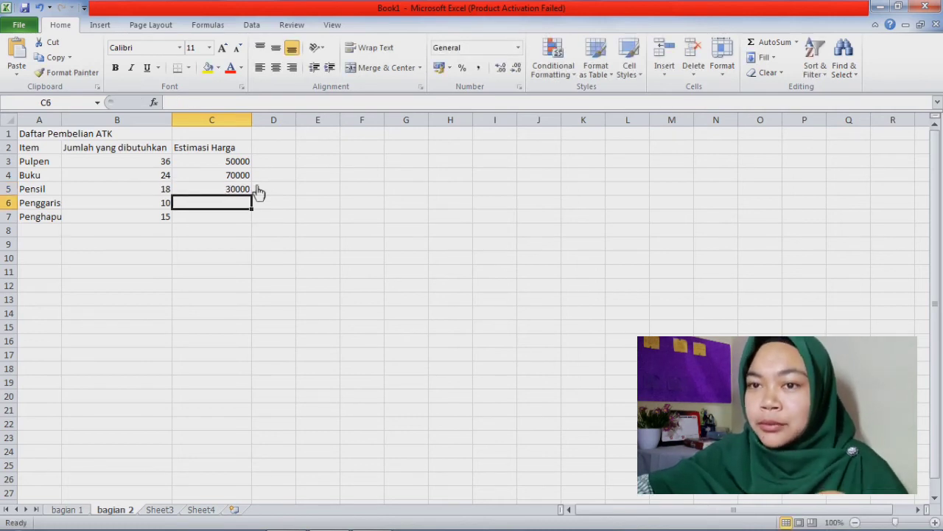
# Enter the estimated price 500000 for Penggariss in cell C6 and make cell C7 the active cell
pyautogui.write('2000')
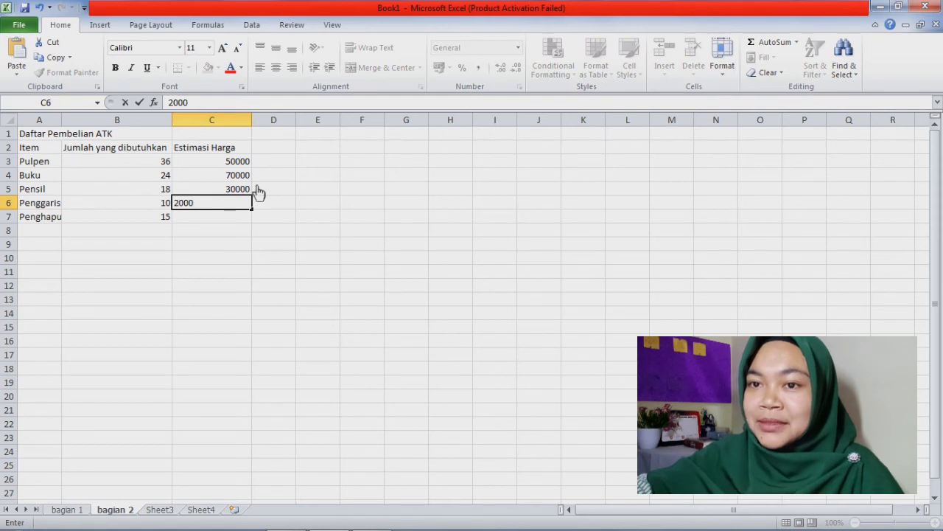
pyautogui.press('BackSpace')
pyautogui.press('BackSpace')
pyautogui.press('BackSpace')
pyautogui.press('BackSpace')
pyautogui.write('50')
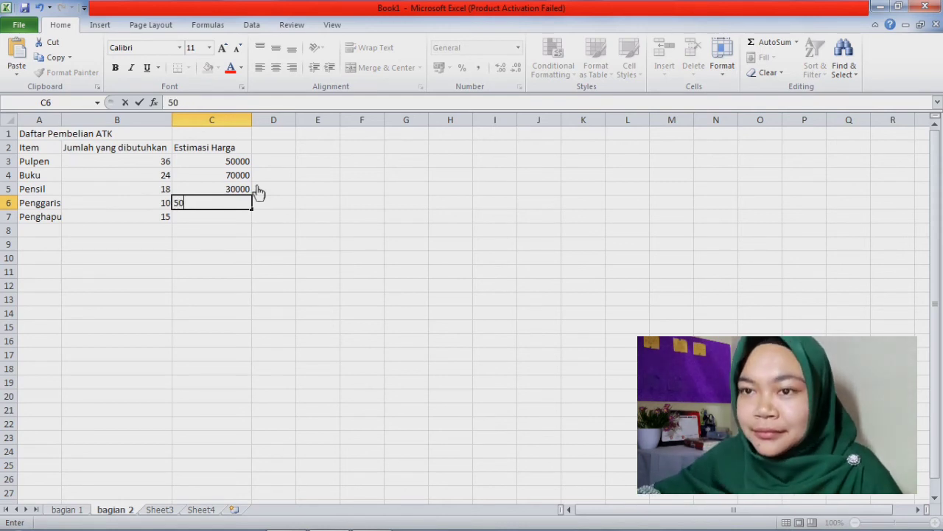
pyautogui.write('0000')
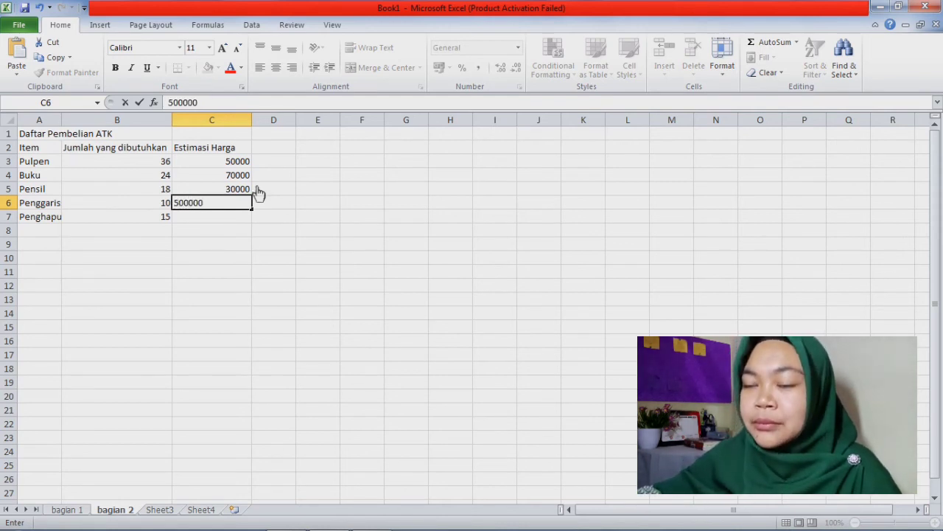
pyautogui.press('Return')
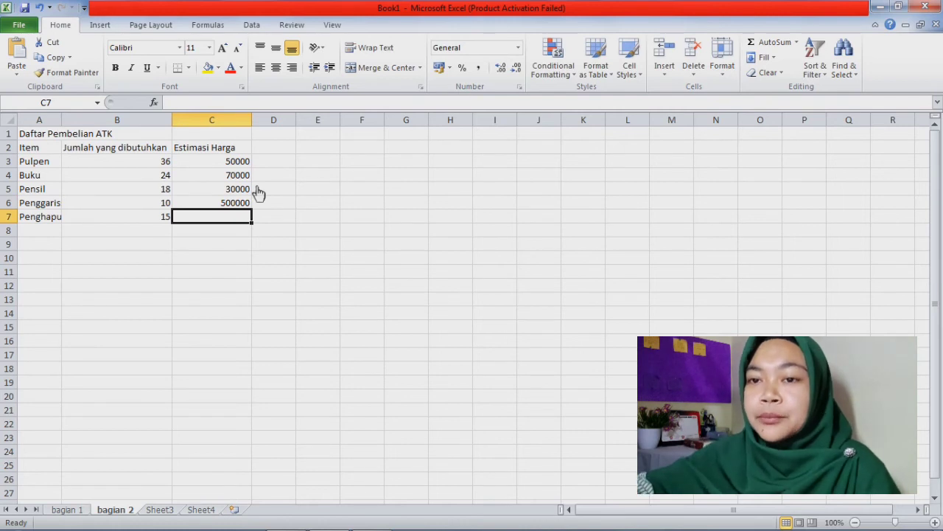
pyautogui.press('Up')
pyautogui.press('Down')
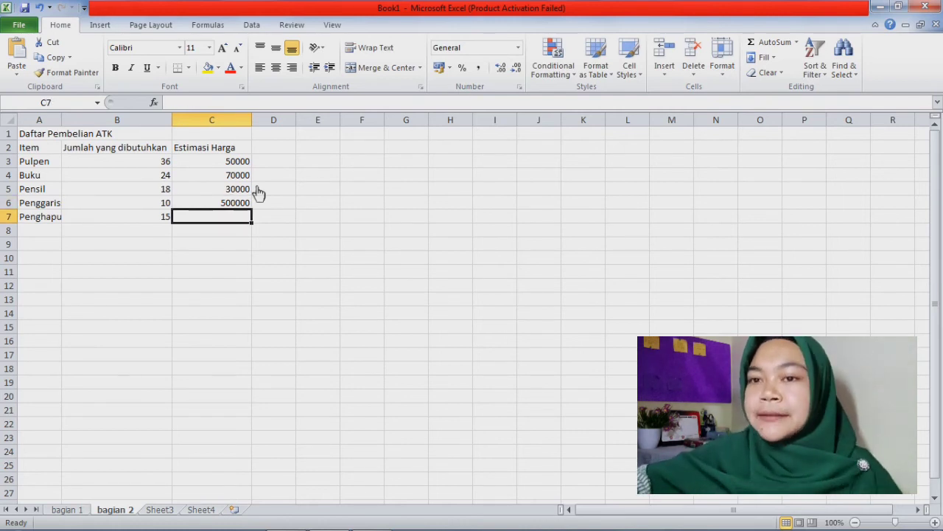
# Enter the estimated price 15000 for Penghapus in cell C7 and autofit column A to its contents
pyautogui.write('1')
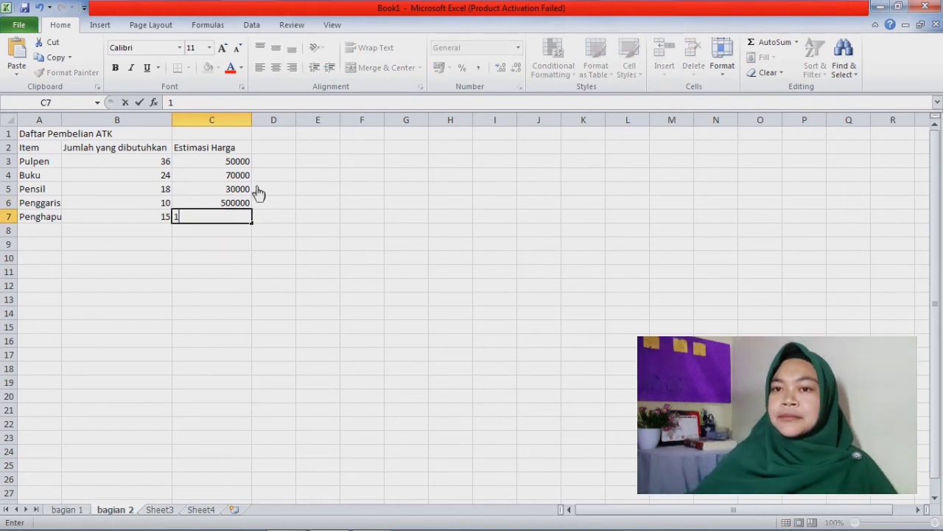
pyautogui.write('5000')
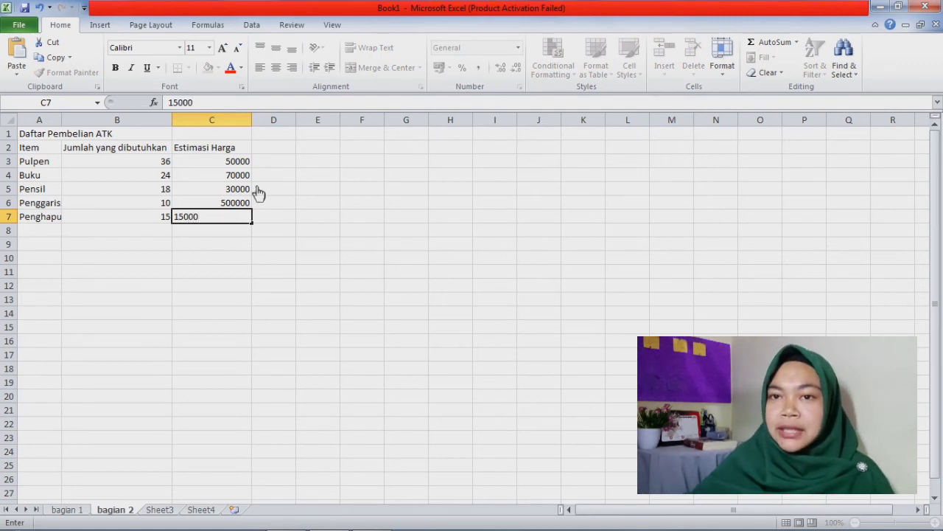
pyautogui.press('Return')
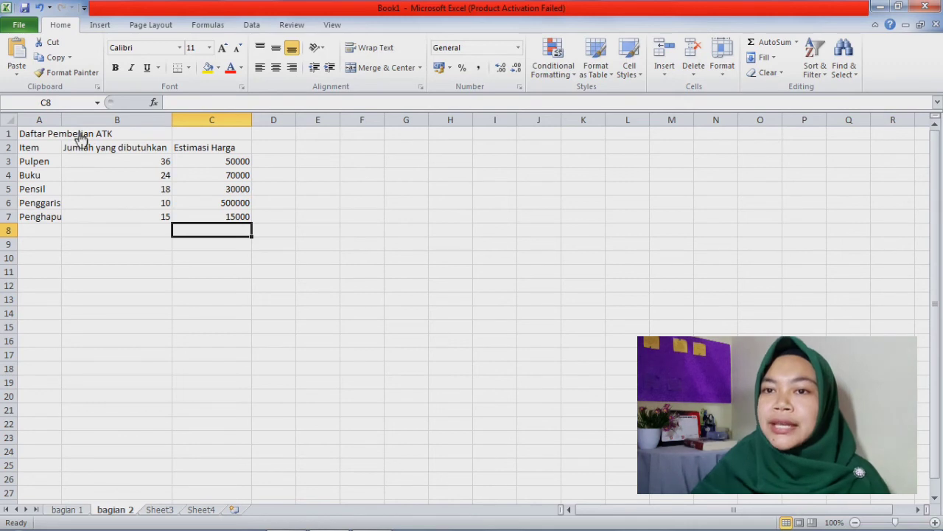
pyautogui.doubleClick(62, 120)
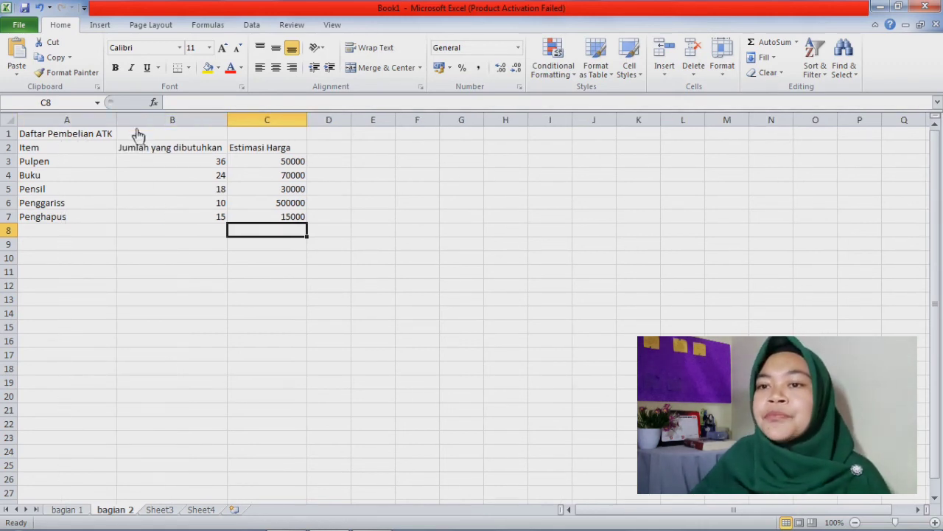
pyautogui.click(294, 273)
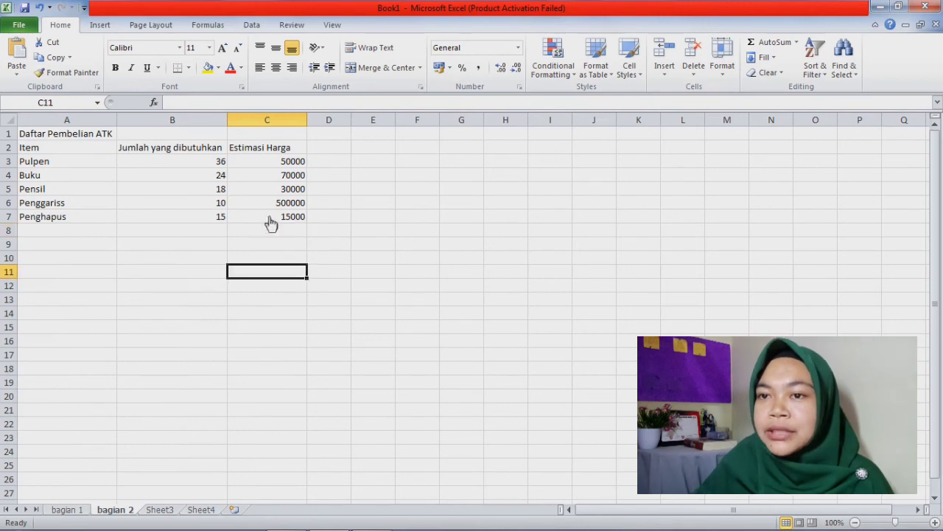
# Correct the item name in cell A6 to Penggaris
pyautogui.click(99, 207)
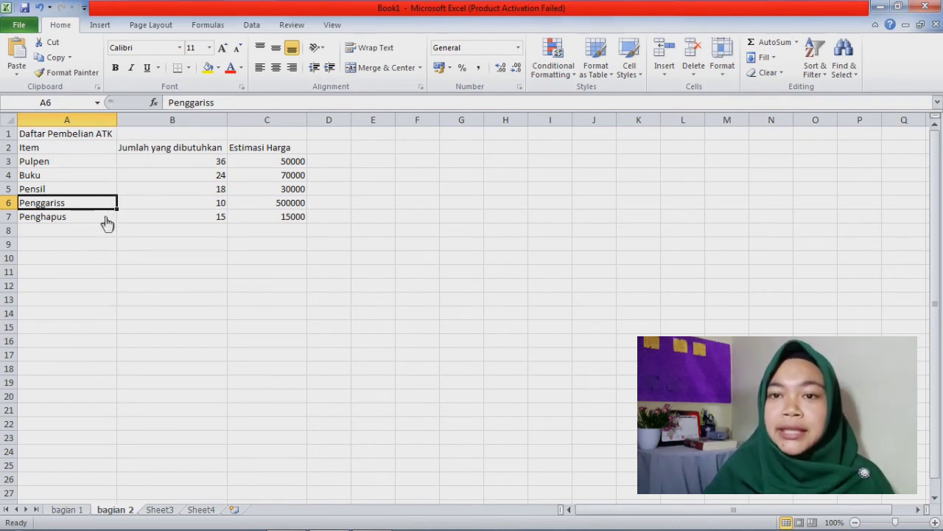
pyautogui.press('F2')
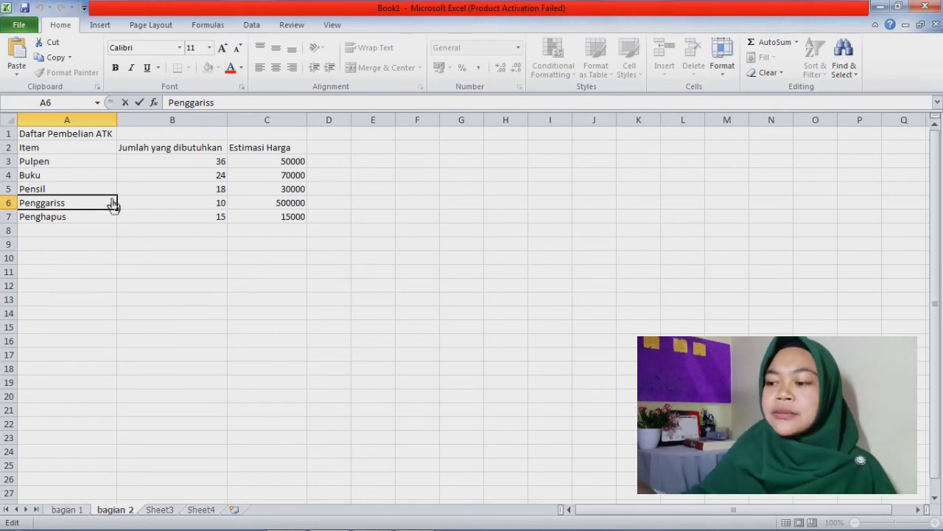
pyautogui.press('BackSpace')
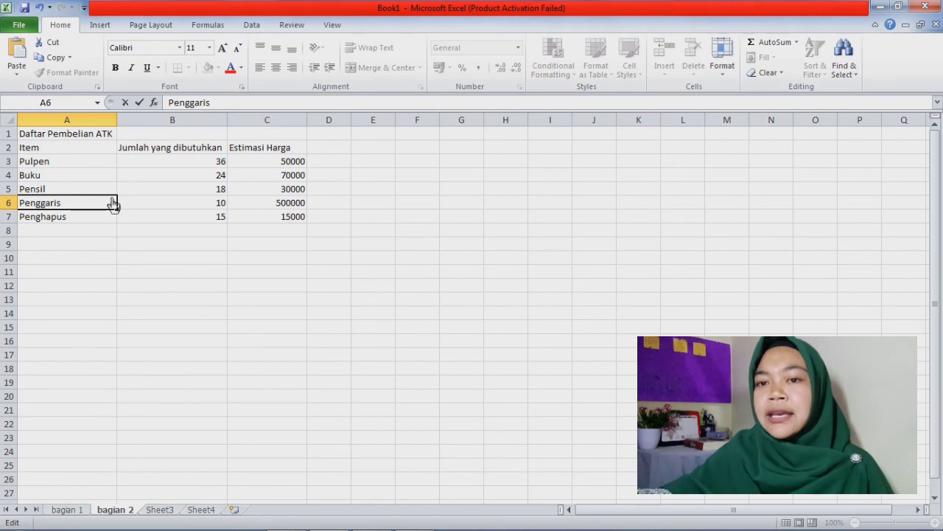
pyautogui.press('Return')
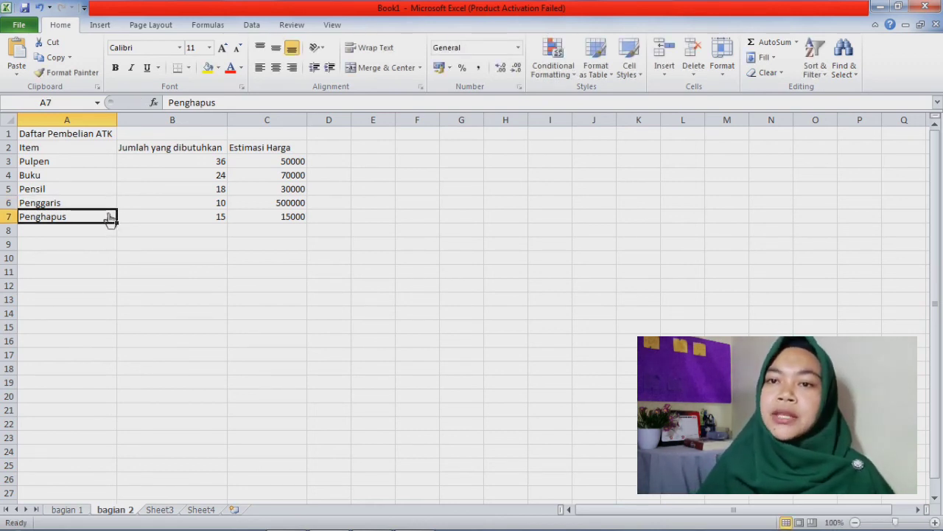
# Correct the estimated price for Penggaris in cell C6 to 50000
pyautogui.press('Up')
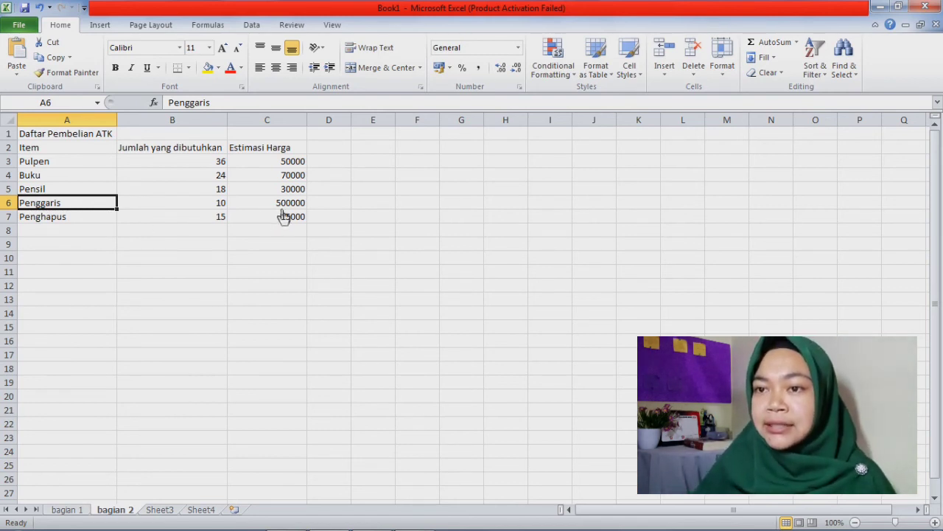
pyautogui.press('Right')
pyautogui.press('Right')
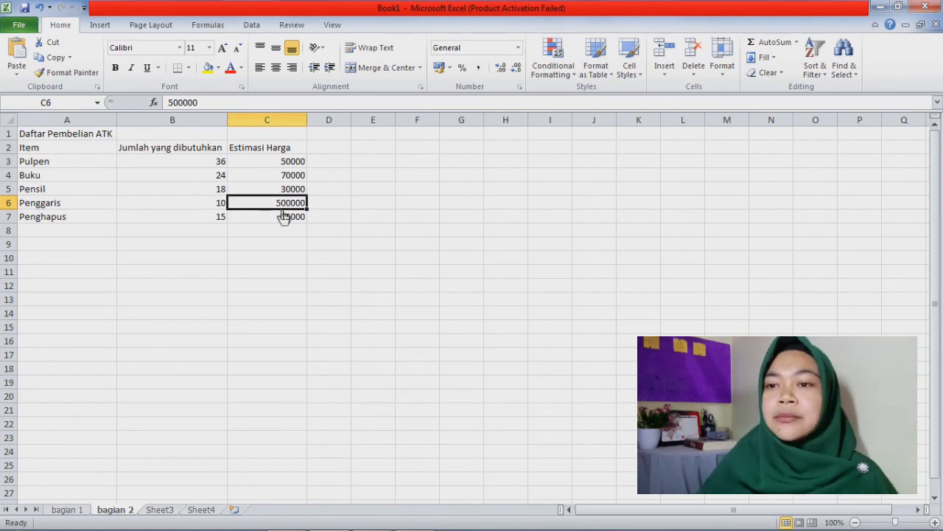
pyautogui.doubleClick(285, 208)
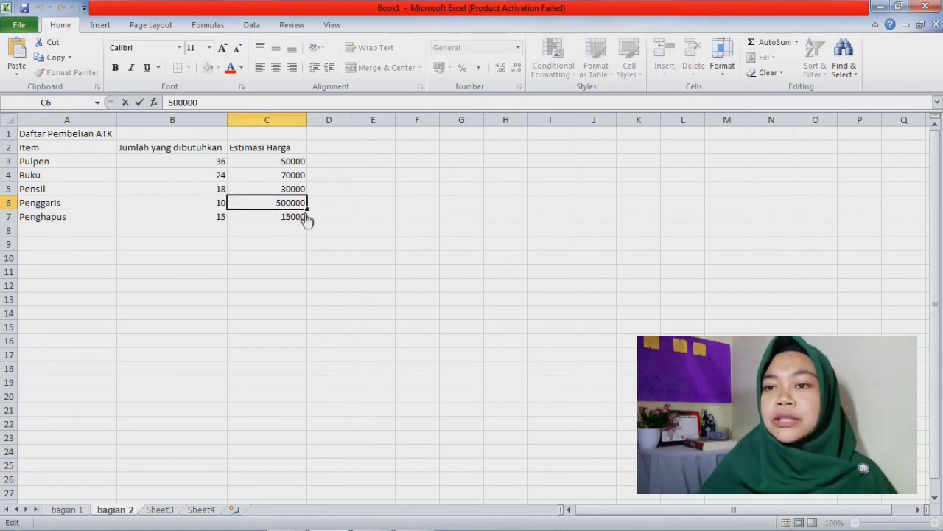
pyautogui.press('Right')
pyautogui.press('Right')
pyautogui.press('Right')
pyautogui.press('Right')
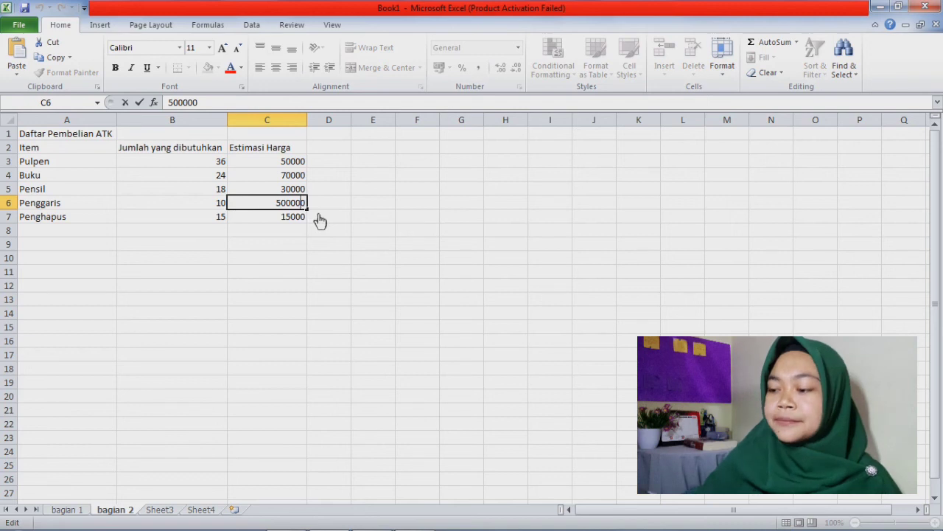
pyautogui.press('BackSpace')
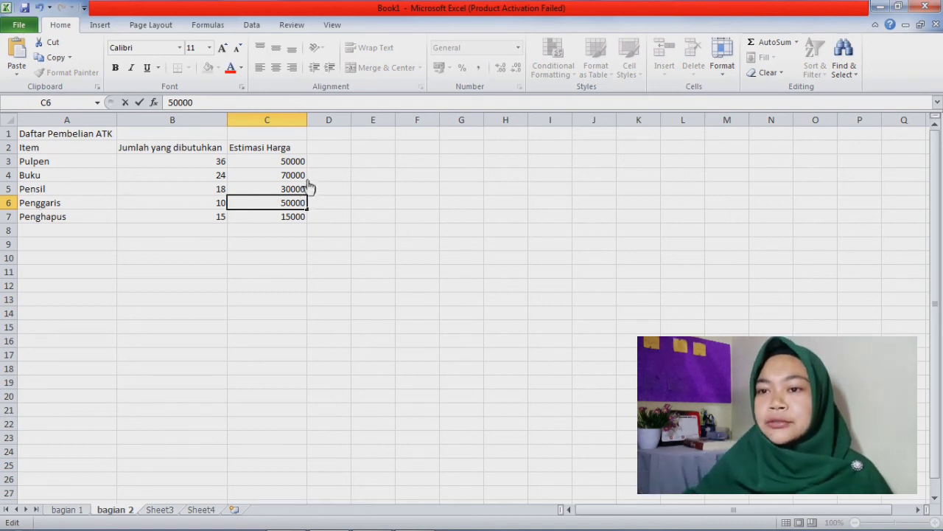
pyautogui.click(294, 249)
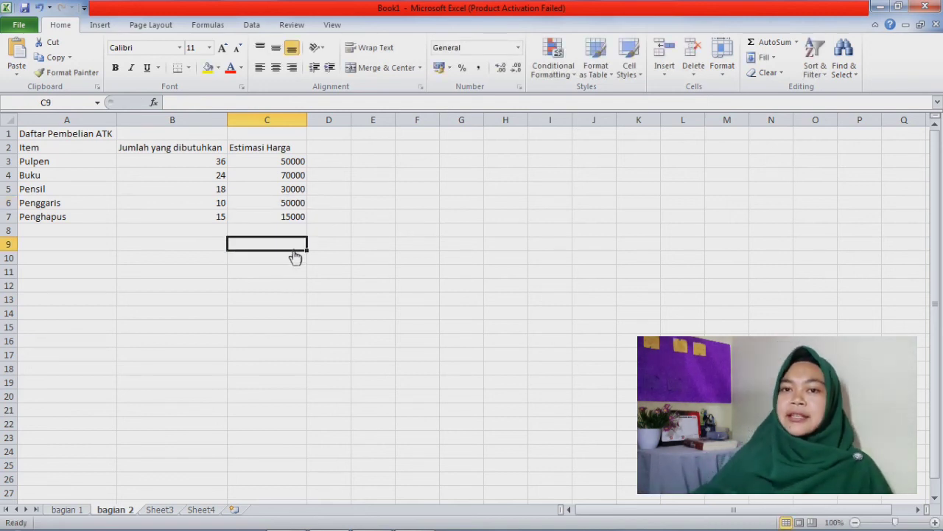